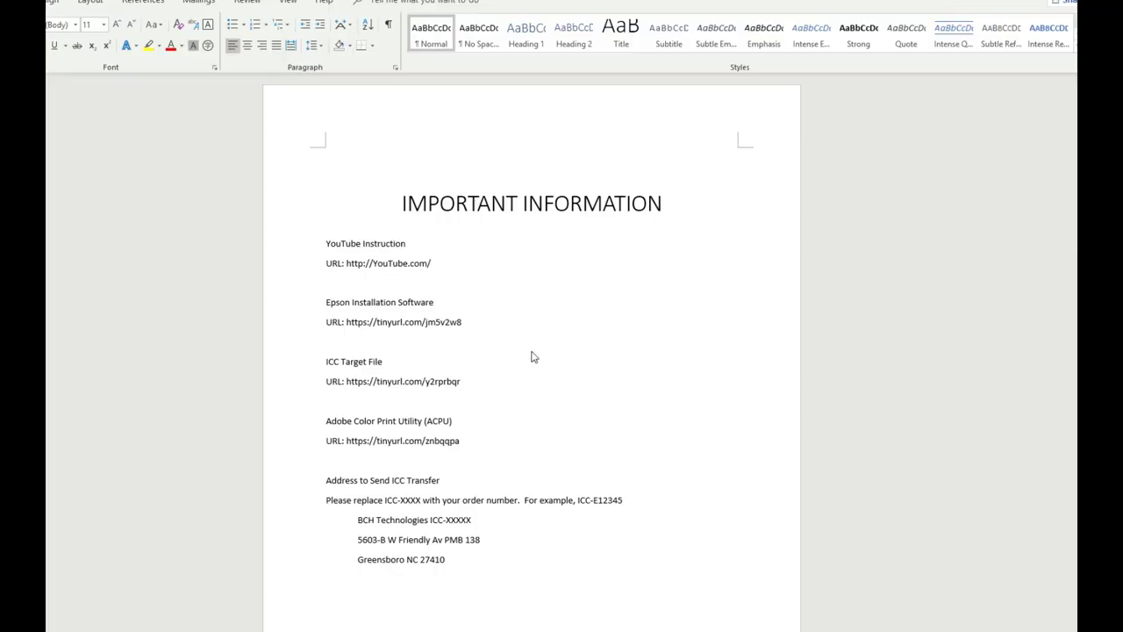
Step: Copy the Epson Installation Software URL from the document and view the Epson WorkForce WF-3640 support page's downloads in the browser
{"action": "double_click", "coordinate": [464, 322]}
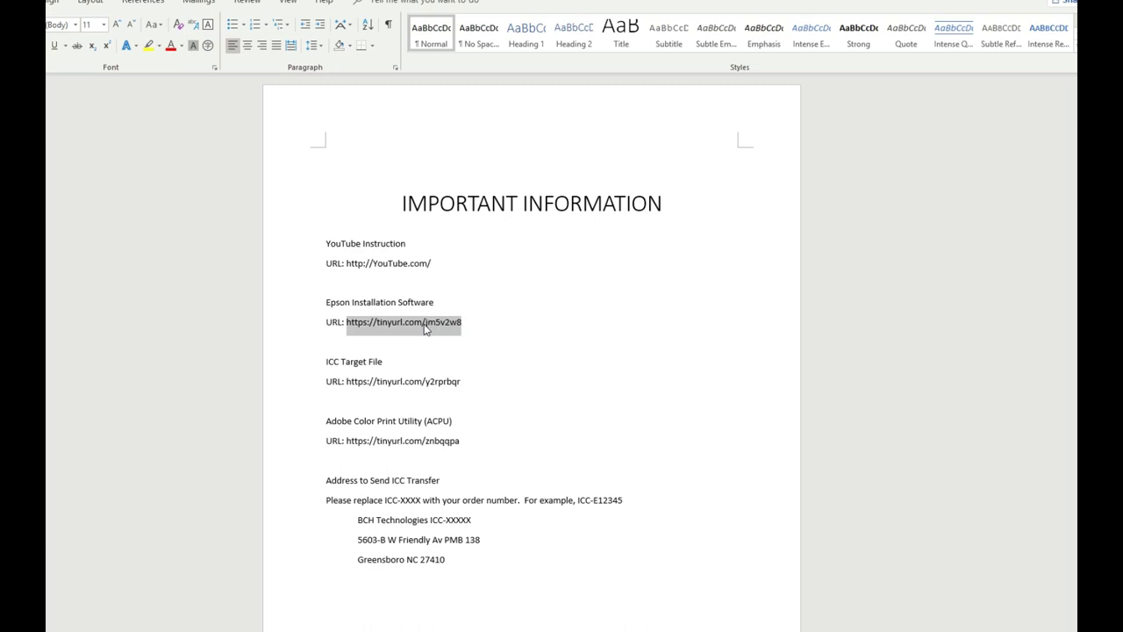
{"action": "right_click", "coordinate": [425, 326]}
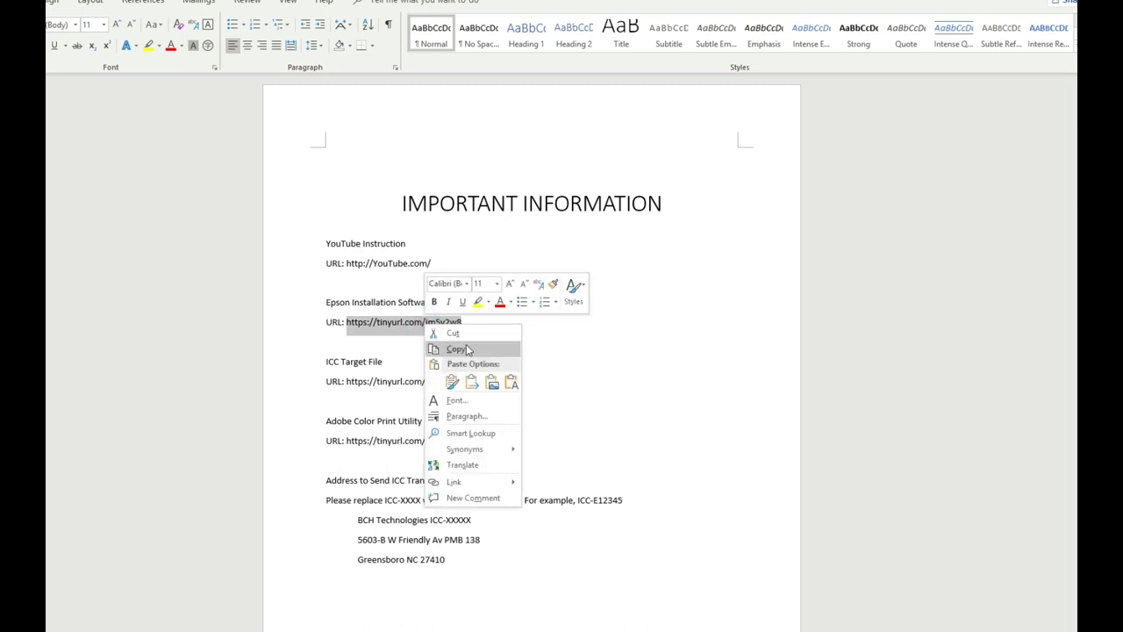
{"action": "left_click", "coordinate": [456, 348]}
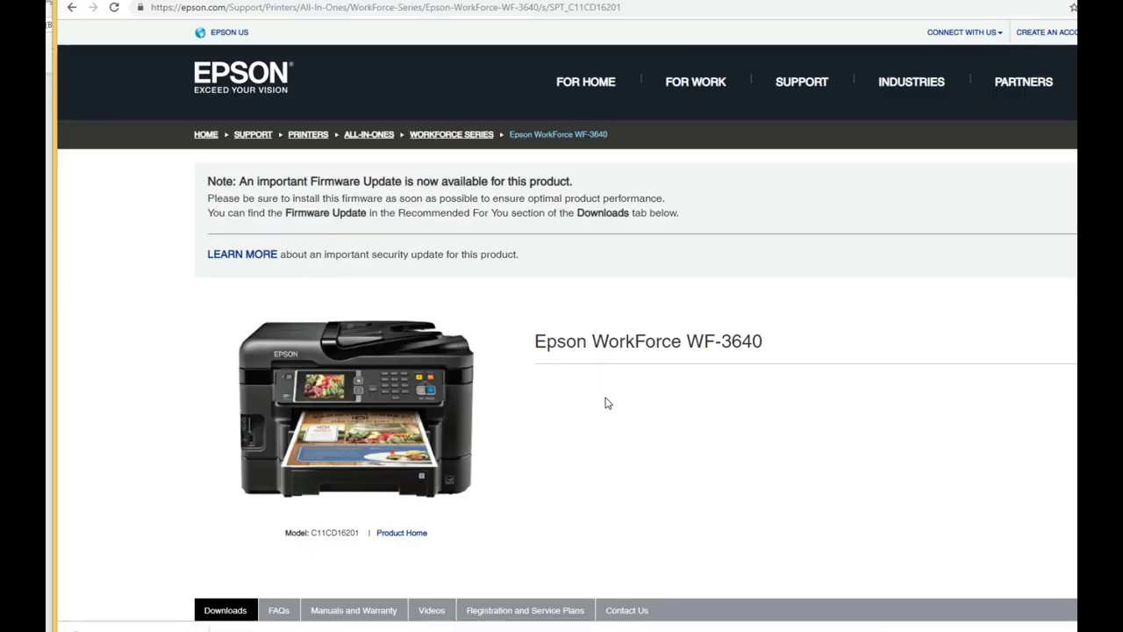
{"action": "scroll", "coordinate": [608, 402], "scroll_direction": "down", "scroll_amount": 4}
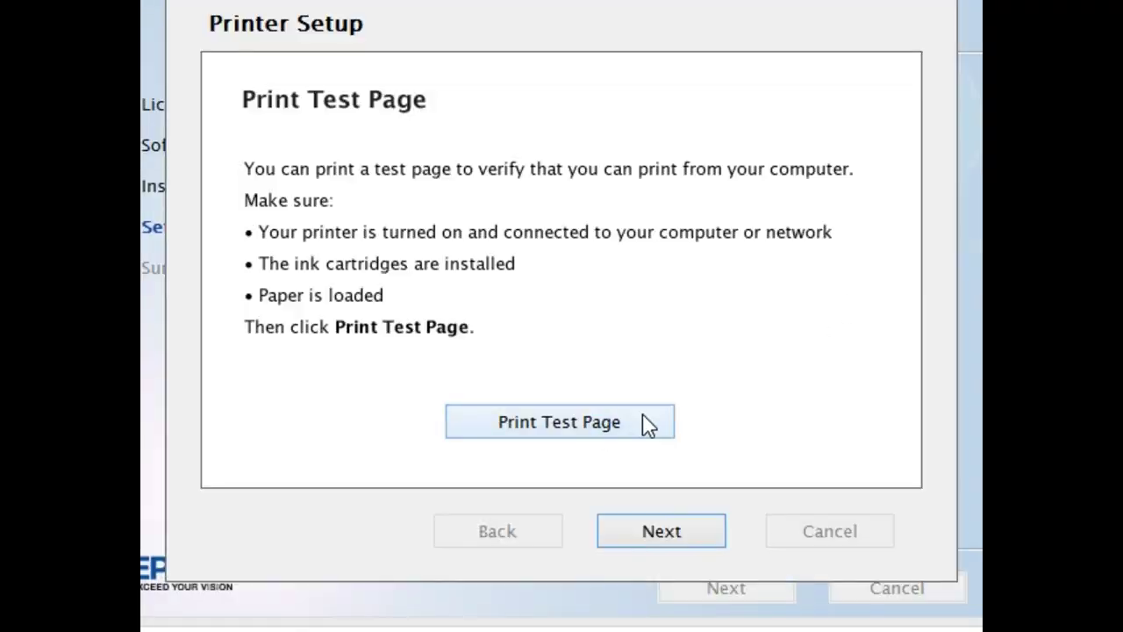
Step: Skip the test page in the Epson printer setup and continue to Epson Connect Solutions
{"action": "left_click", "coordinate": [693, 529]}
{"action": "left_click", "coordinate": [274, 278]}
{"action": "left_click", "coordinate": [718, 530]}
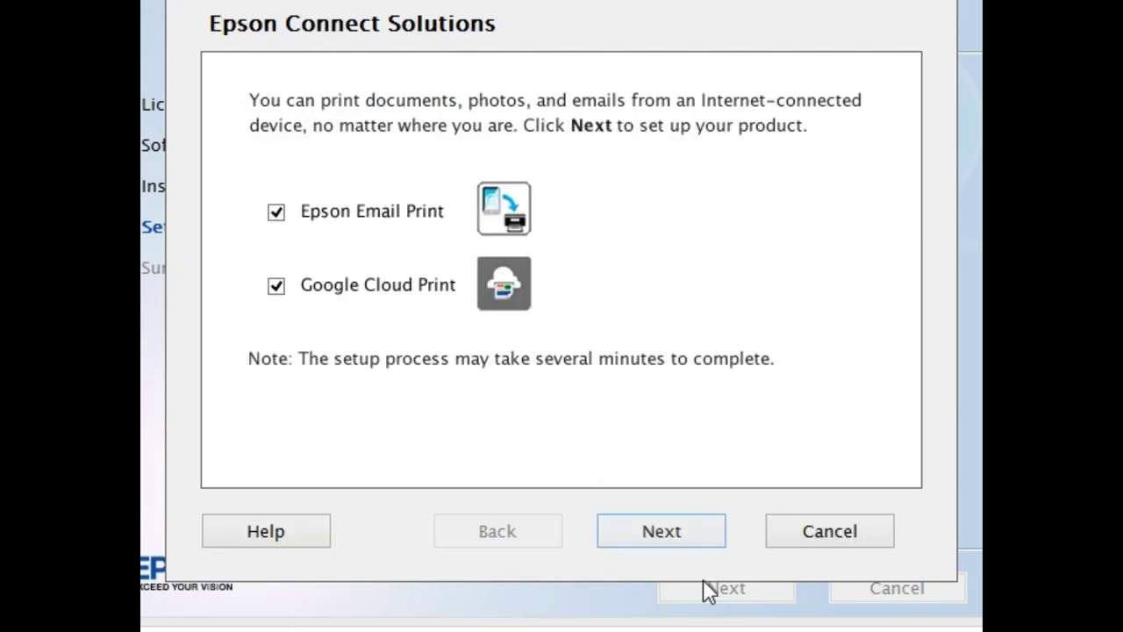
Step: Deselect Epson Email Print and Google Cloud Print, and cancel the Epson Connect setup
{"action": "left_click", "coordinate": [277, 214]}
{"action": "left_click", "coordinate": [277, 286]}
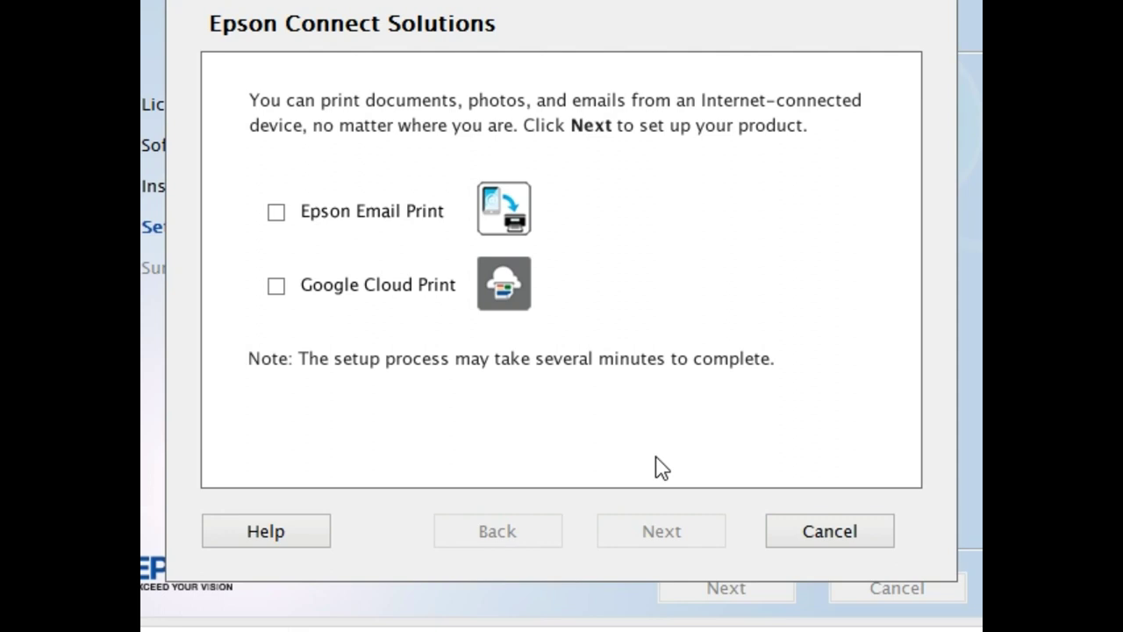
{"action": "left_click", "coordinate": [829, 531]}
{"action": "left_click", "coordinate": [564, 356]}
{"action": "left_click", "coordinate": [397, 487]}
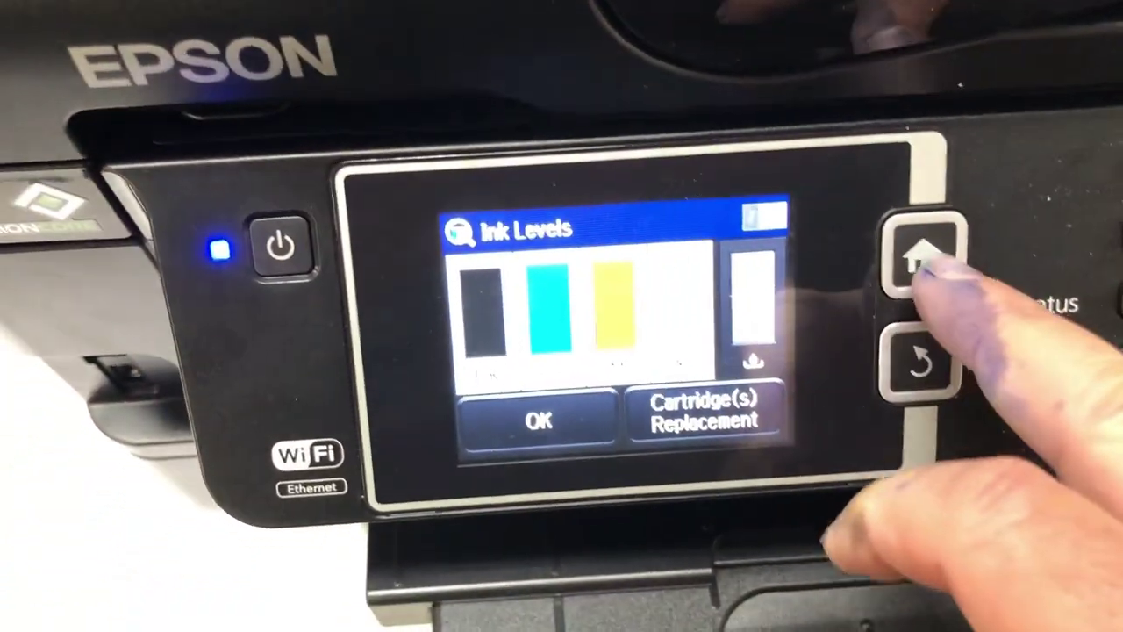
{"action": "left_click", "coordinate": [841, 355]}
{"action": "left_click", "coordinate": [737, 406]}
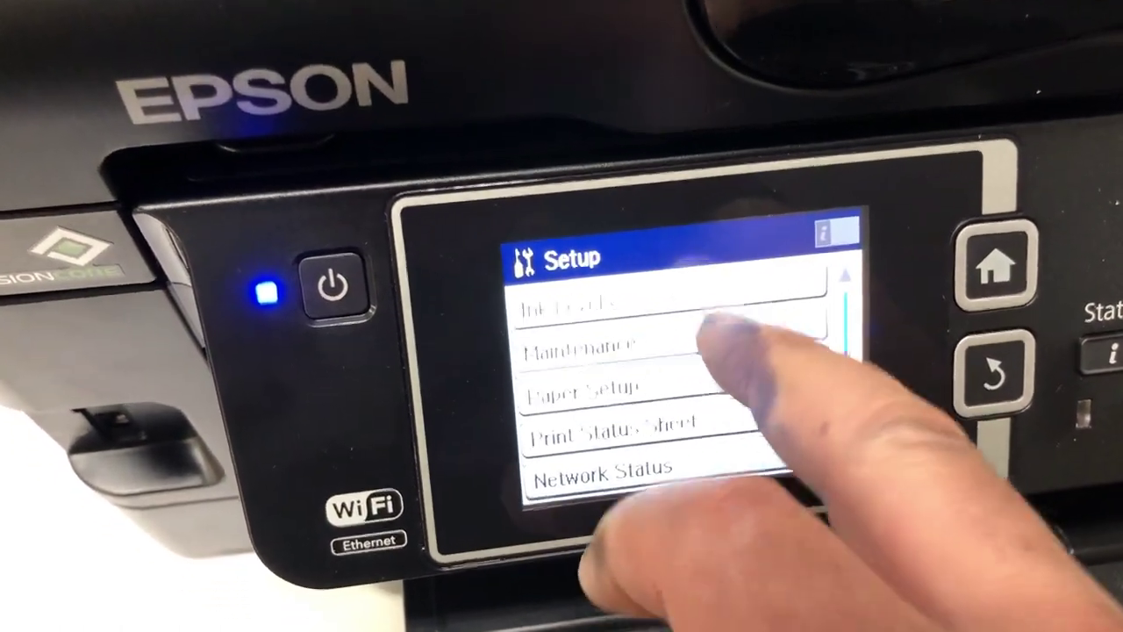
{"action": "left_click", "coordinate": [702, 344]}
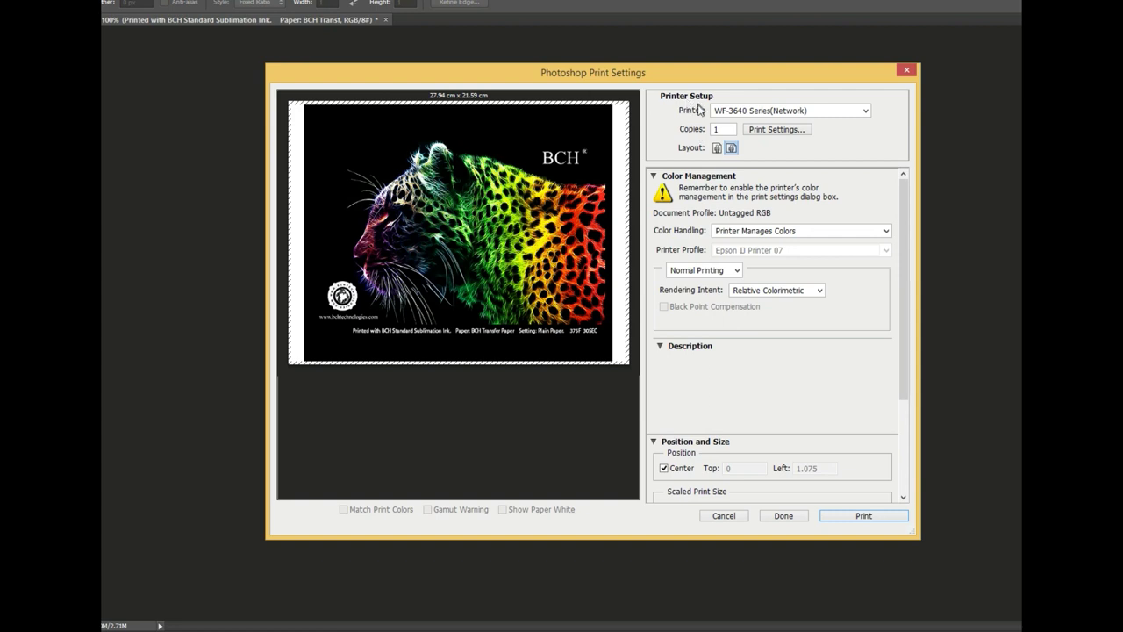
Step: Open the WF-3640 printer properties from the Photoshop print settings and set the print quality to High
{"action": "left_click", "coordinate": [775, 130]}
{"action": "left_click", "coordinate": [775, 129]}
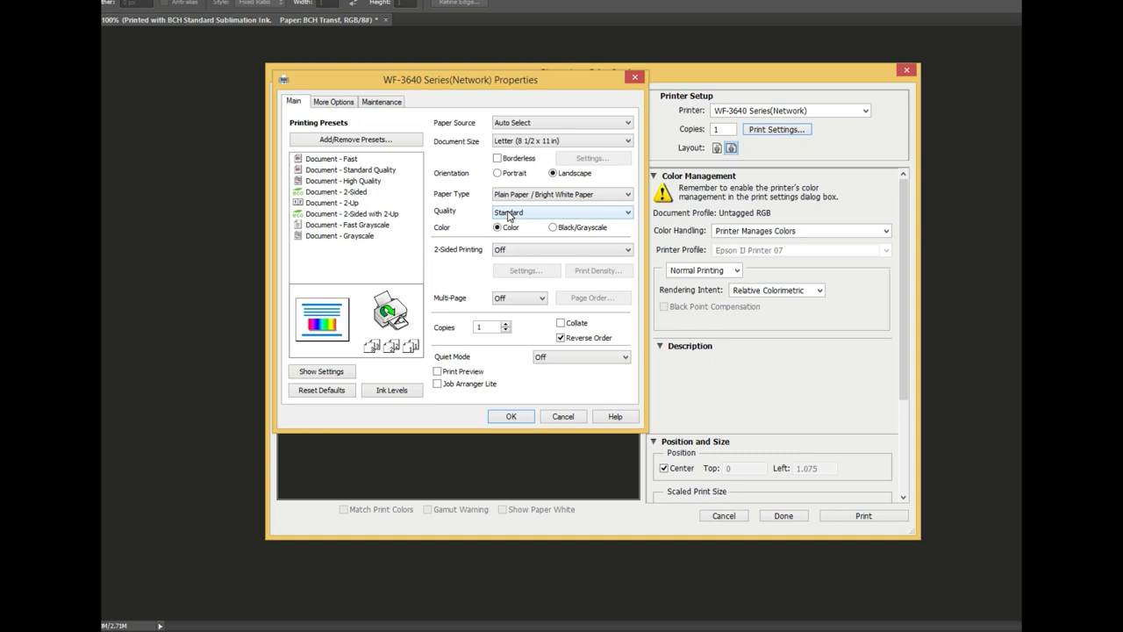
{"action": "left_click", "coordinate": [509, 214]}
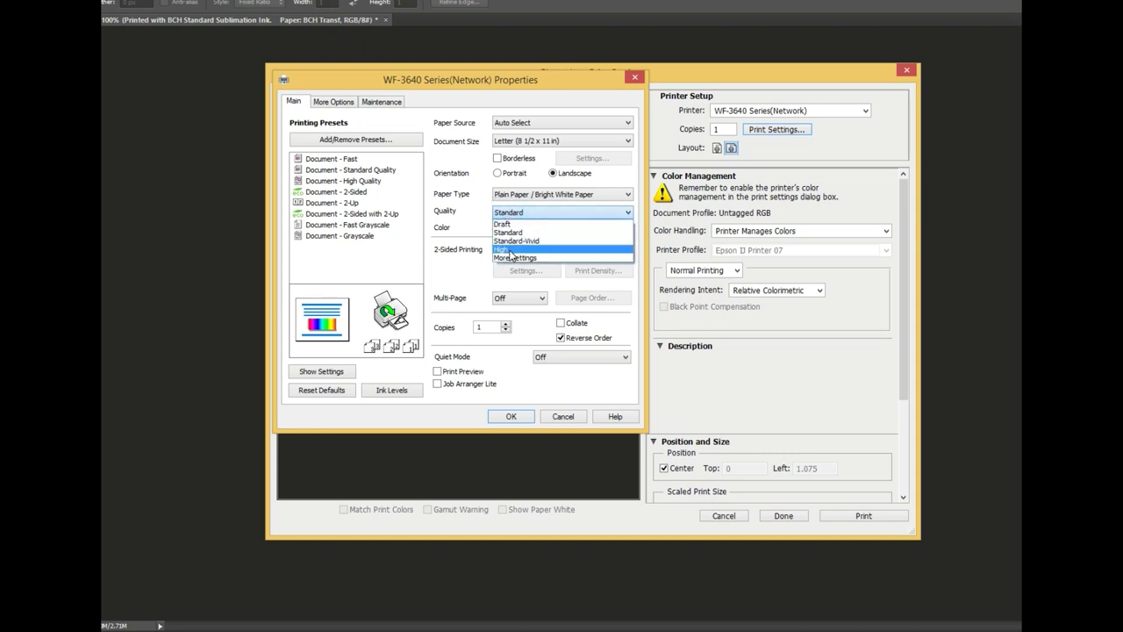
{"action": "left_click", "coordinate": [511, 252]}
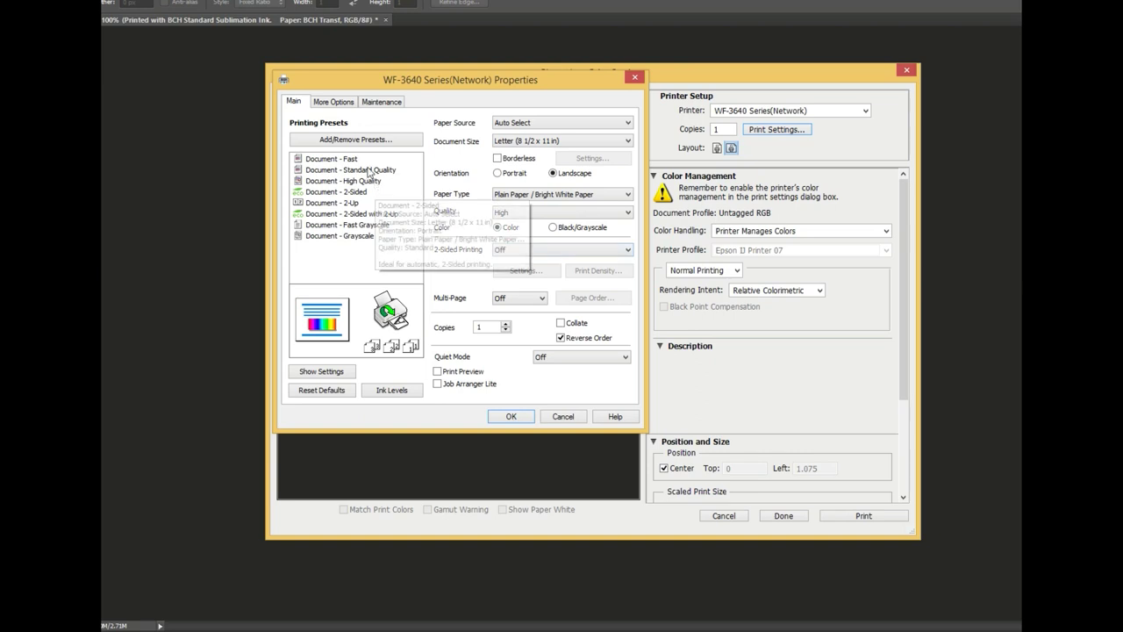
Step: Turn off High Speed and turn on Mirror Image in the printer's additional settings
{"action": "key", "text": "ctrl+Tab"}
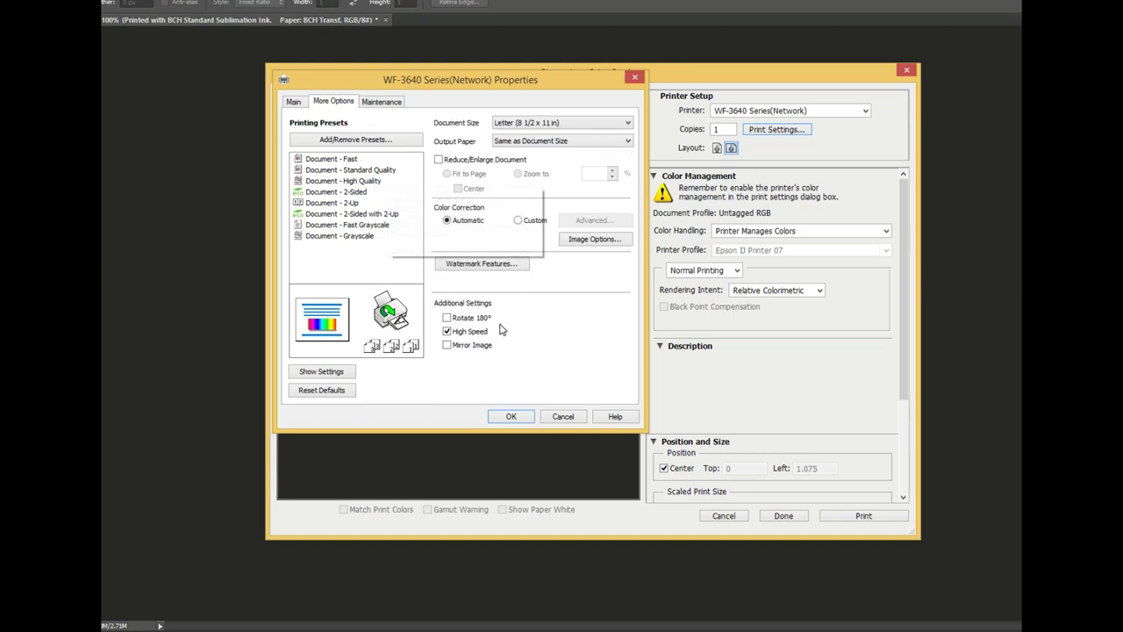
{"action": "left_click", "coordinate": [448, 332]}
{"action": "left_click", "coordinate": [447, 332]}
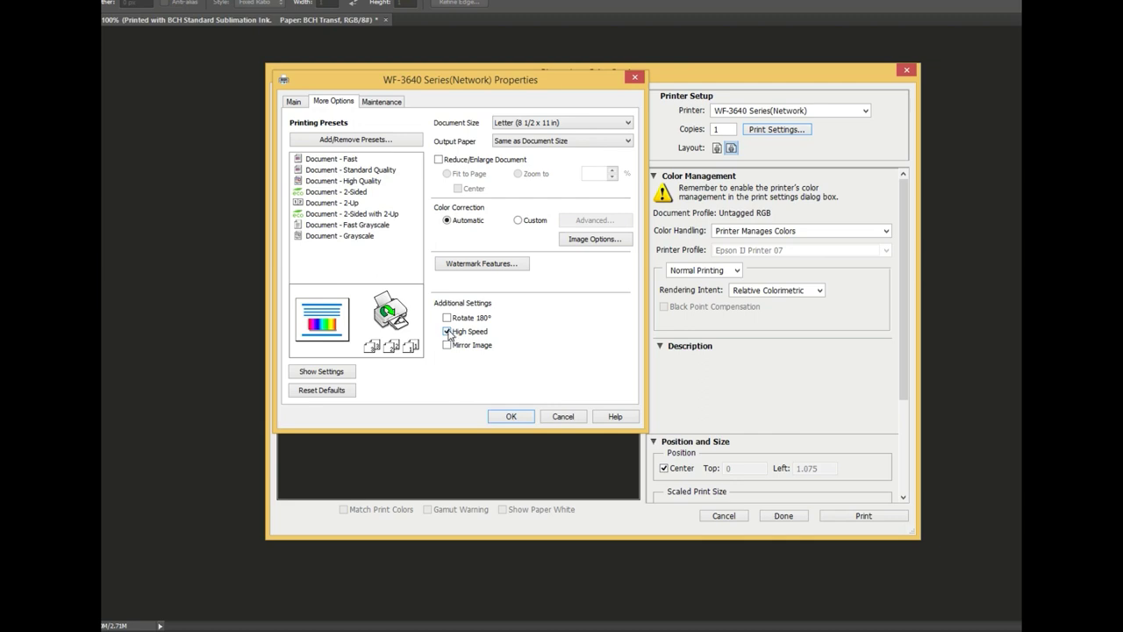
{"action": "left_click", "coordinate": [447, 331]}
{"action": "left_click", "coordinate": [447, 346]}
Step: Set color correction to Custom with No Color Adjustment and accept the printer properties
{"action": "left_click", "coordinate": [518, 221]}
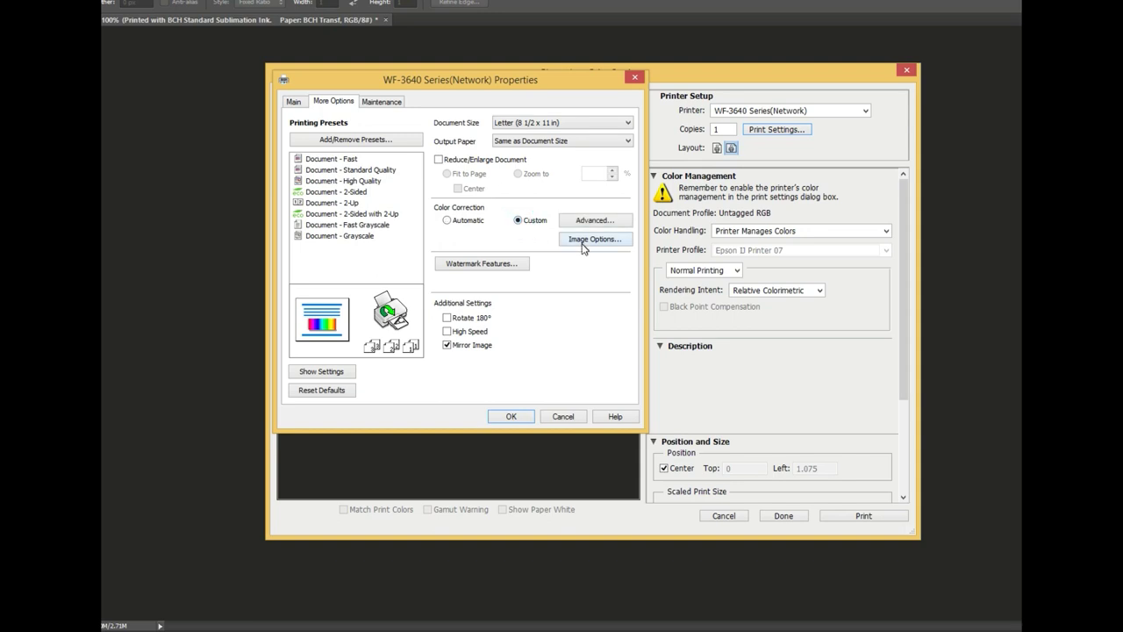
{"action": "left_click", "coordinate": [576, 220]}
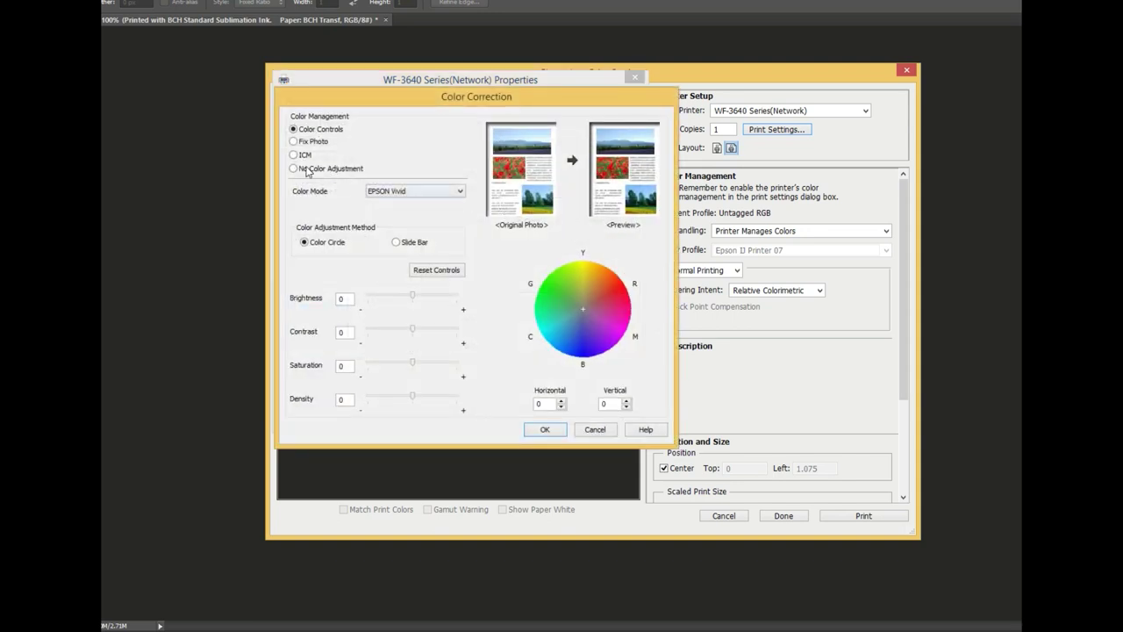
{"action": "left_click", "coordinate": [301, 170]}
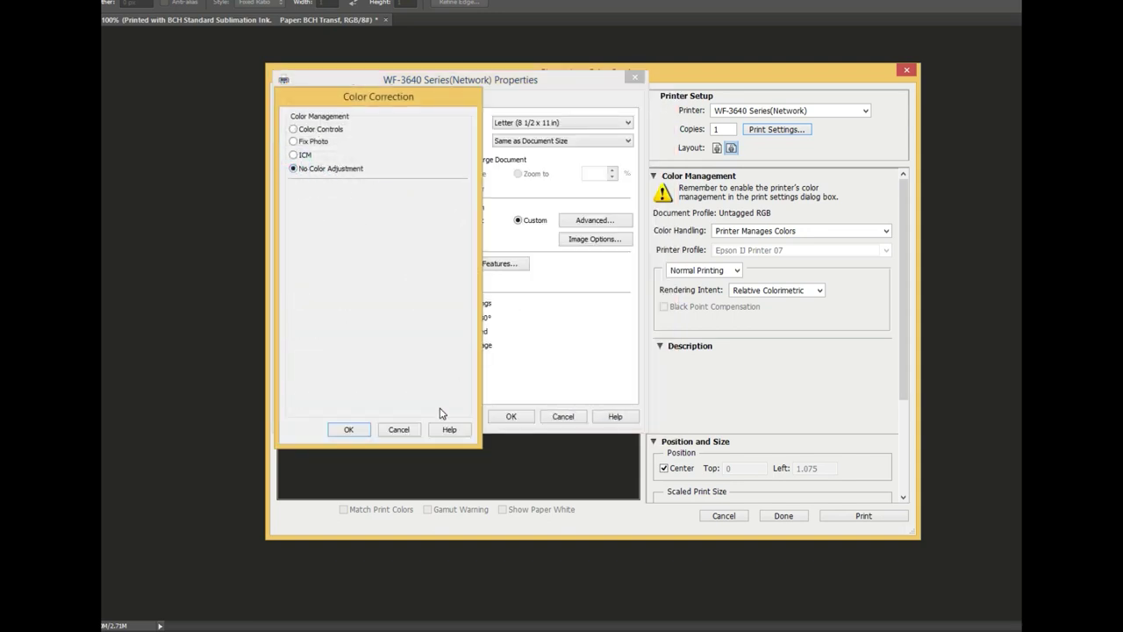
{"action": "left_click", "coordinate": [349, 429]}
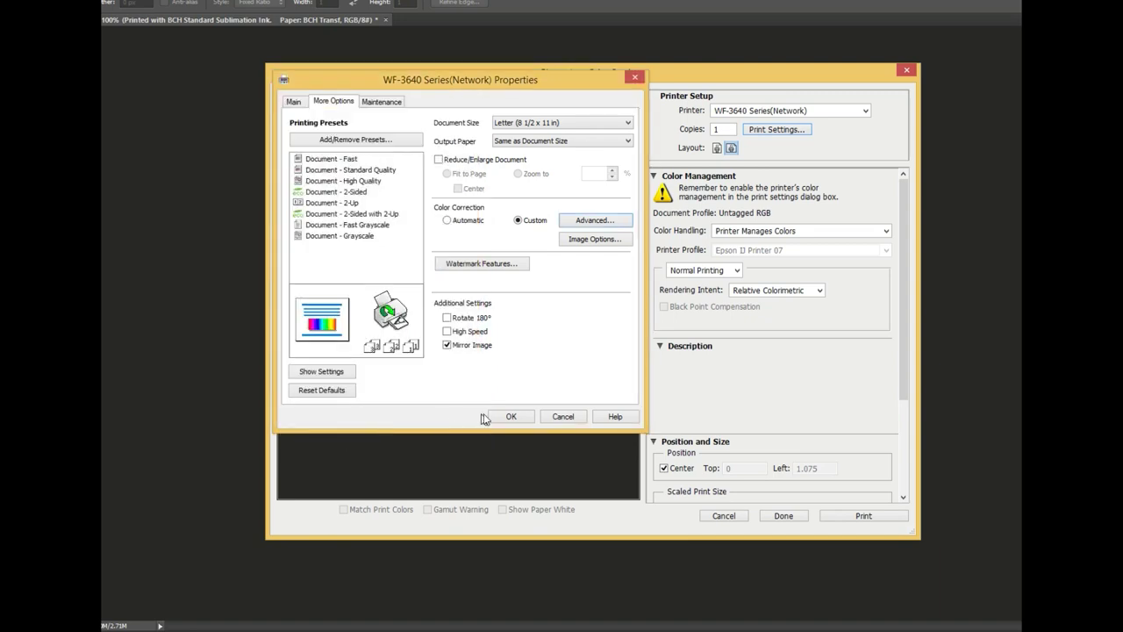
{"action": "left_click", "coordinate": [511, 416]}
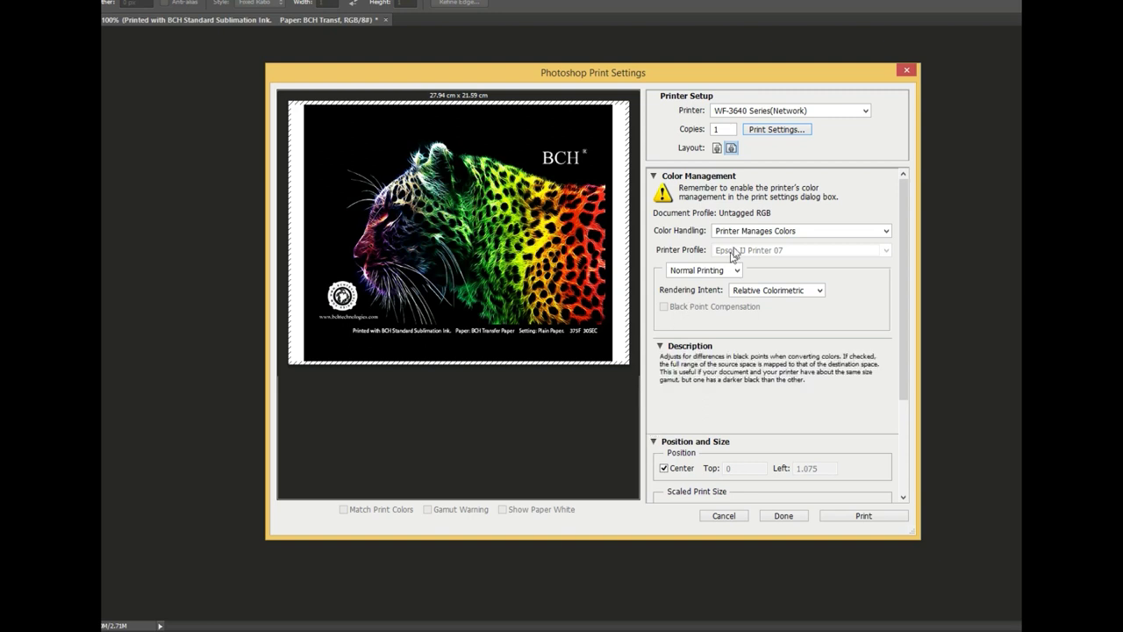
Step: Set the color handling to Photoshop Manages Colors and open the printer profile choices
{"action": "mouse_move", "coordinate": [744, 235]}
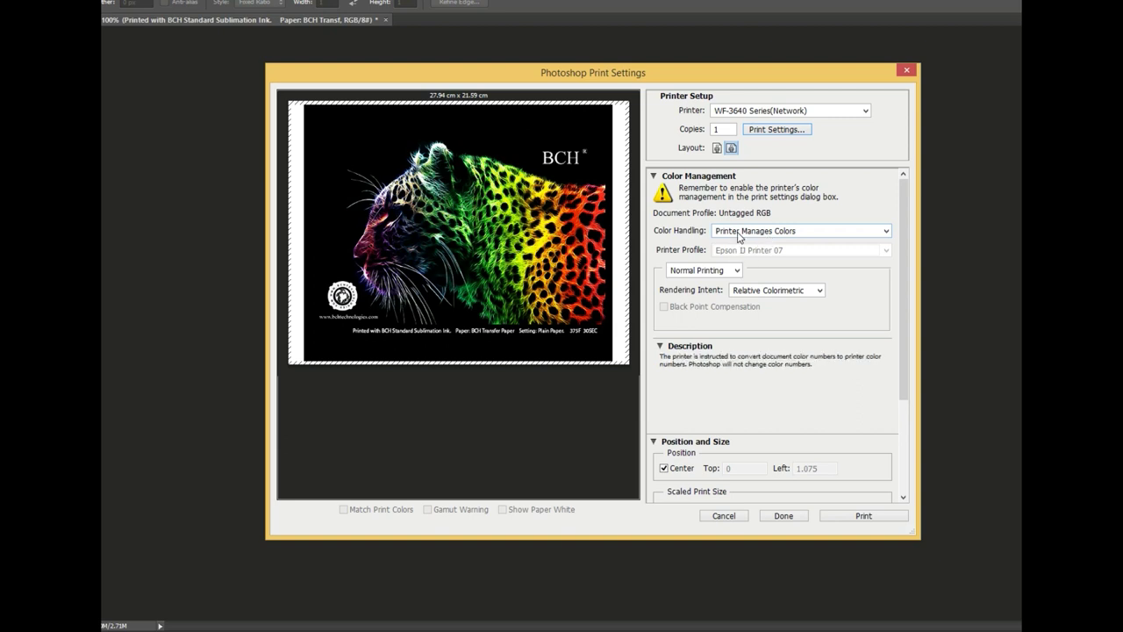
{"action": "left_click", "coordinate": [738, 232]}
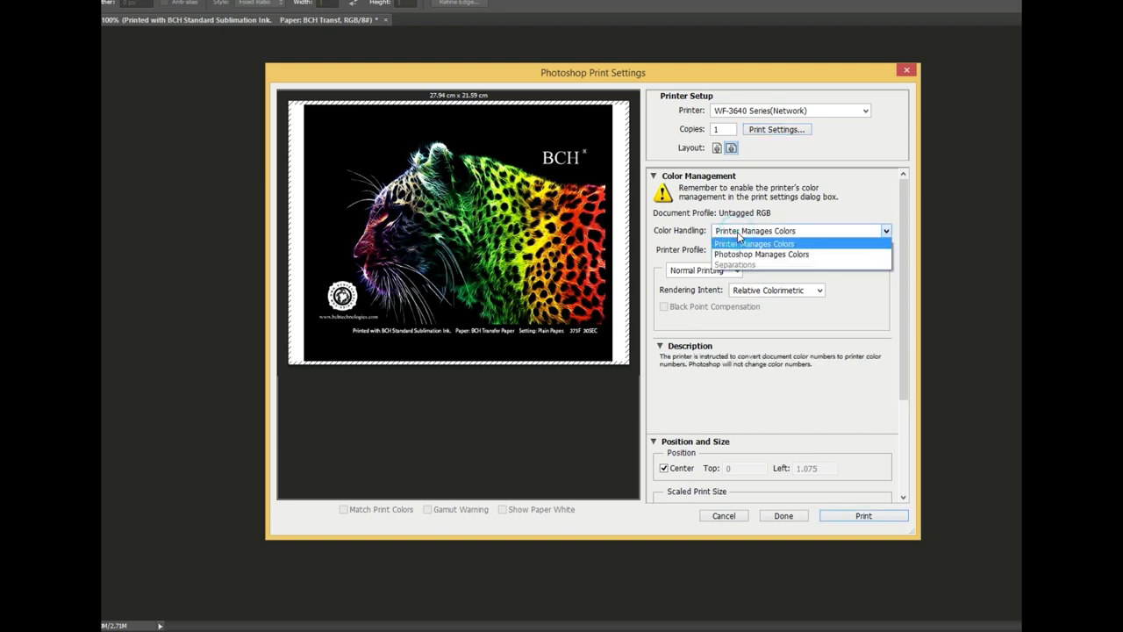
{"action": "left_click", "coordinate": [742, 243]}
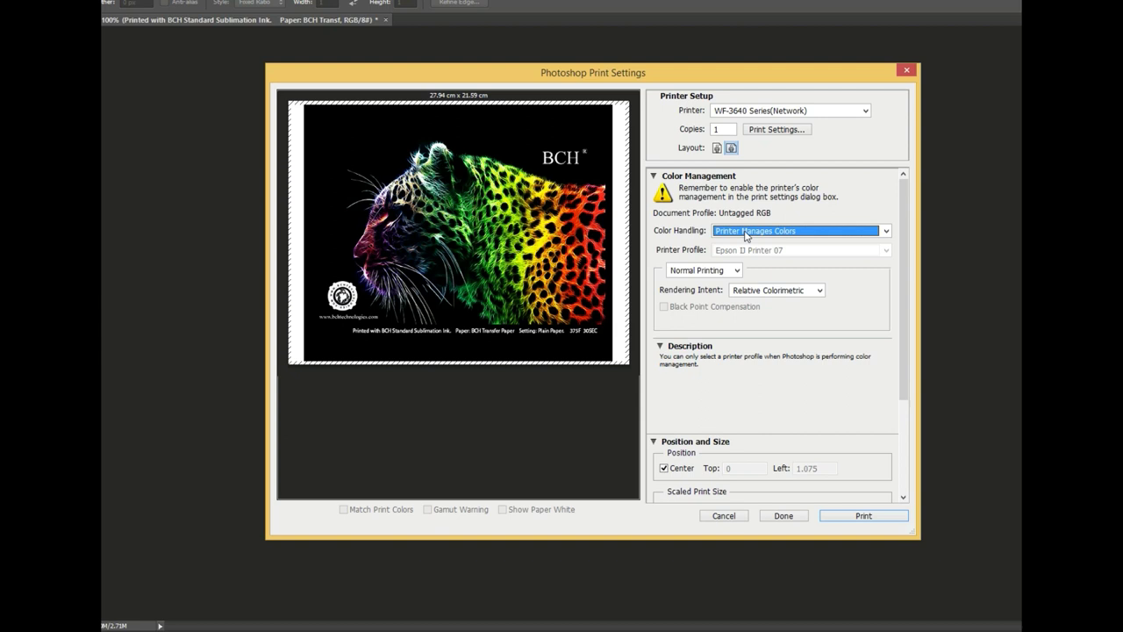
{"action": "left_click", "coordinate": [746, 232]}
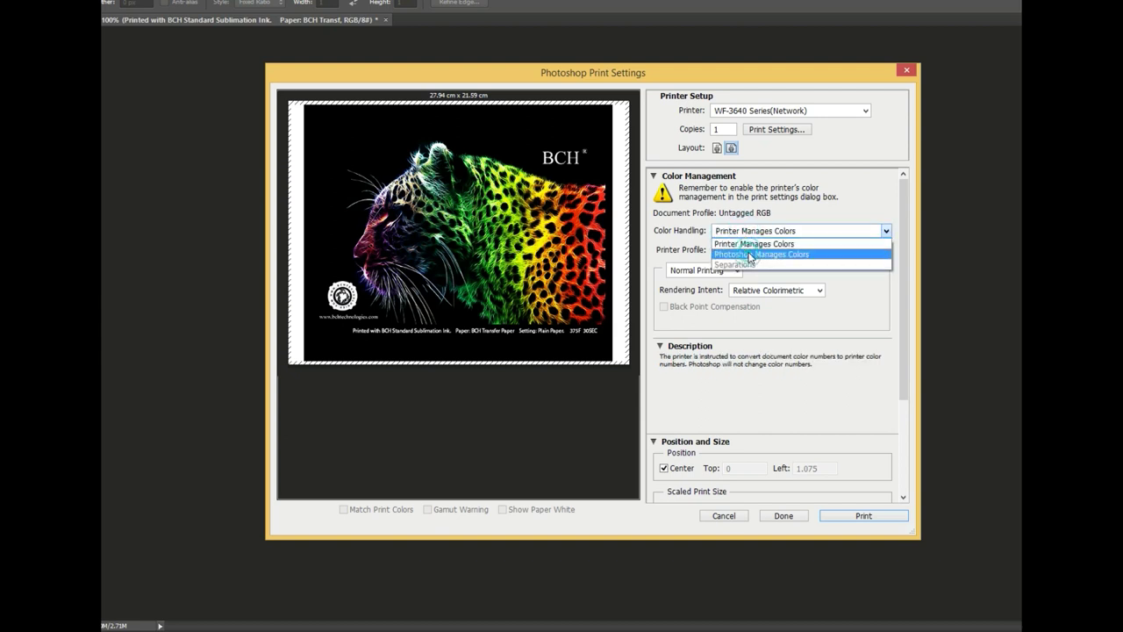
{"action": "left_click", "coordinate": [750, 255]}
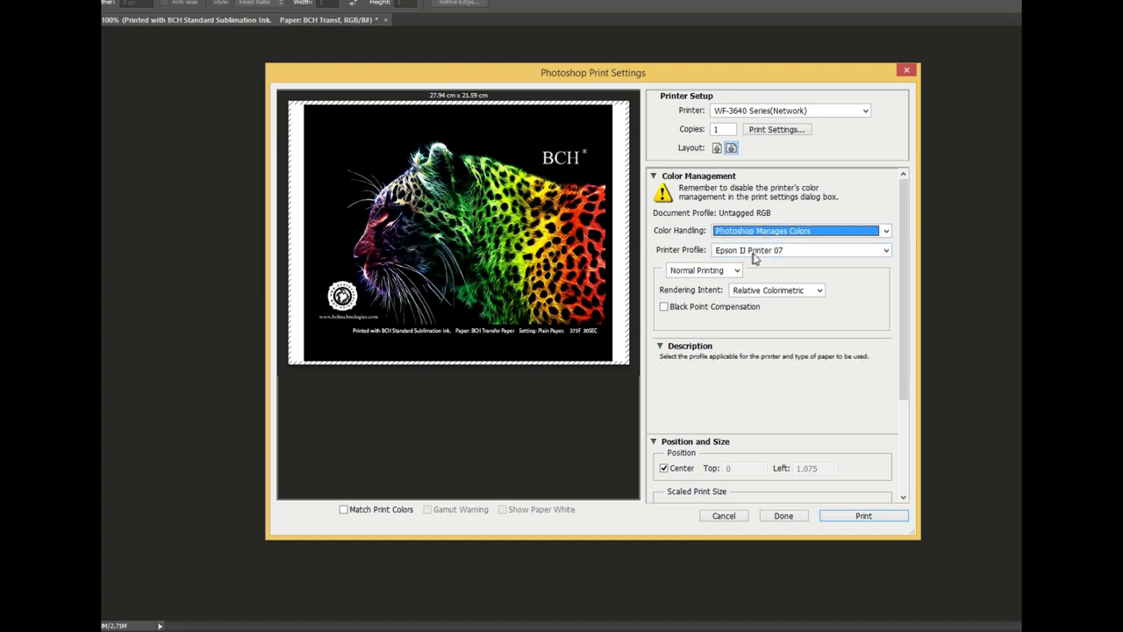
{"action": "left_click", "coordinate": [764, 252]}
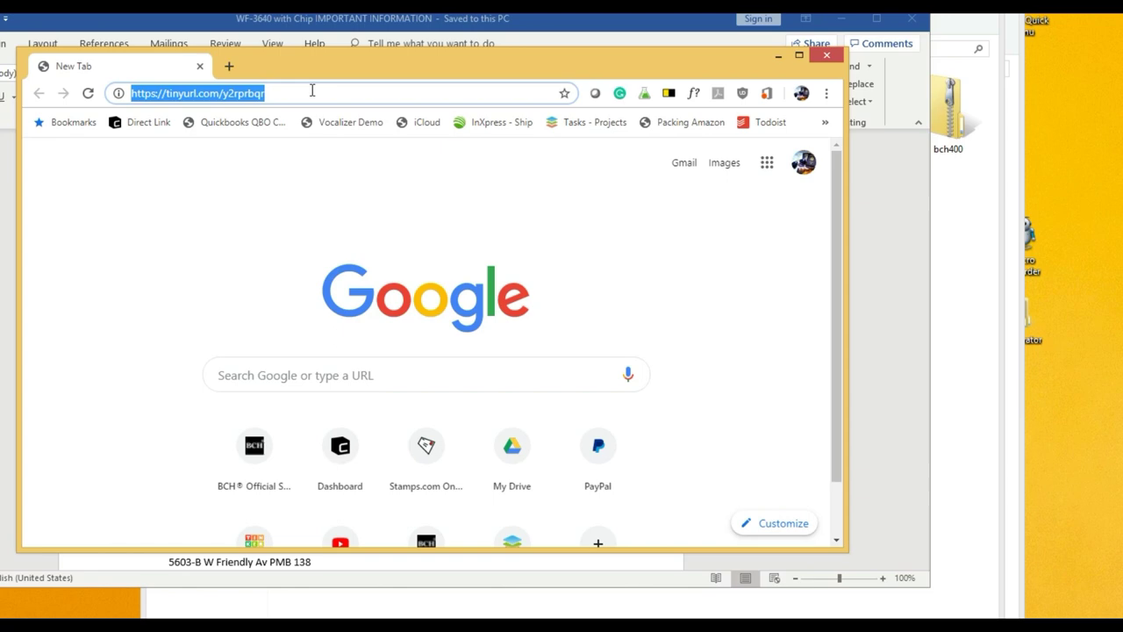
{"action": "key", "text": "Return"}
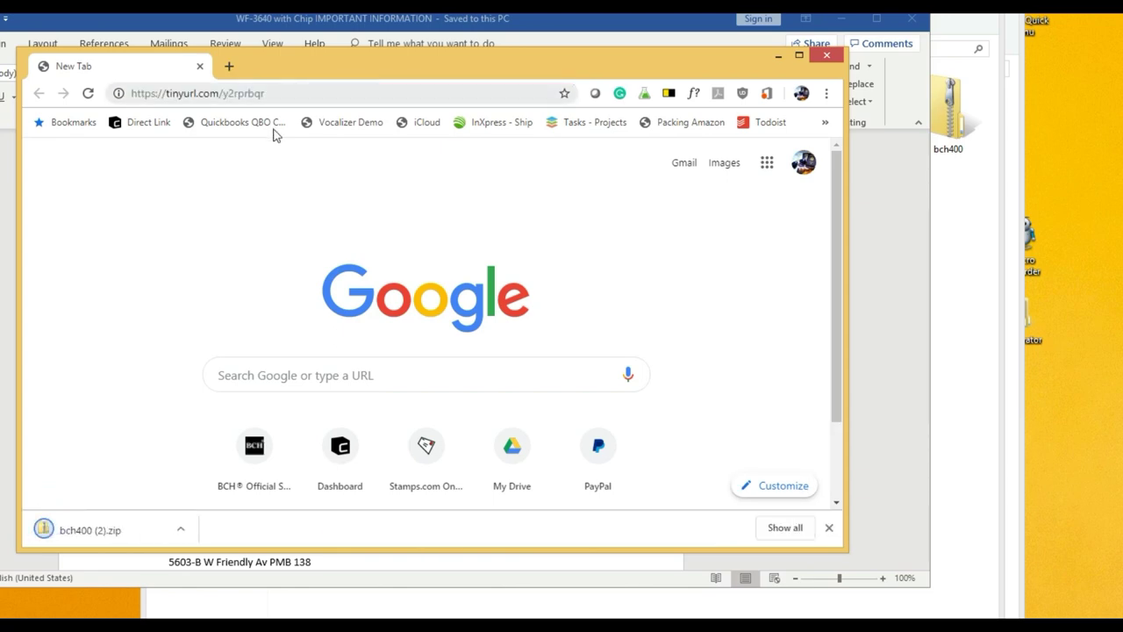
{"action": "left_click", "coordinate": [181, 526]}
{"action": "left_click", "coordinate": [223, 600]}
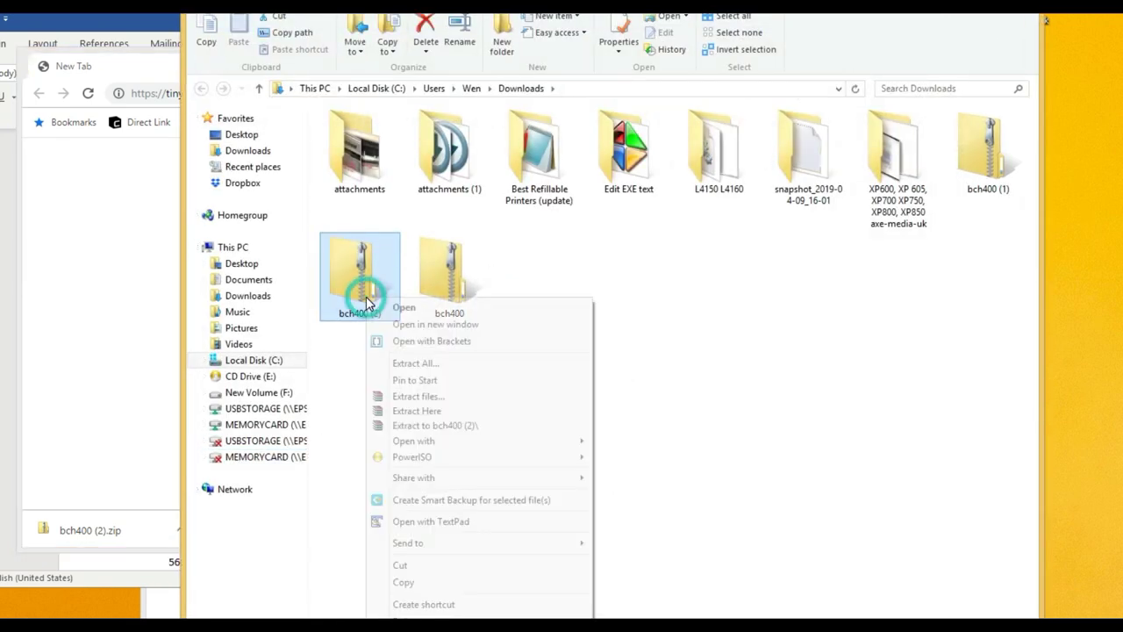
Step: Extract the bch400 (2) archive into a folder of the same name and open that folder
{"action": "left_click", "coordinate": [449, 427]}
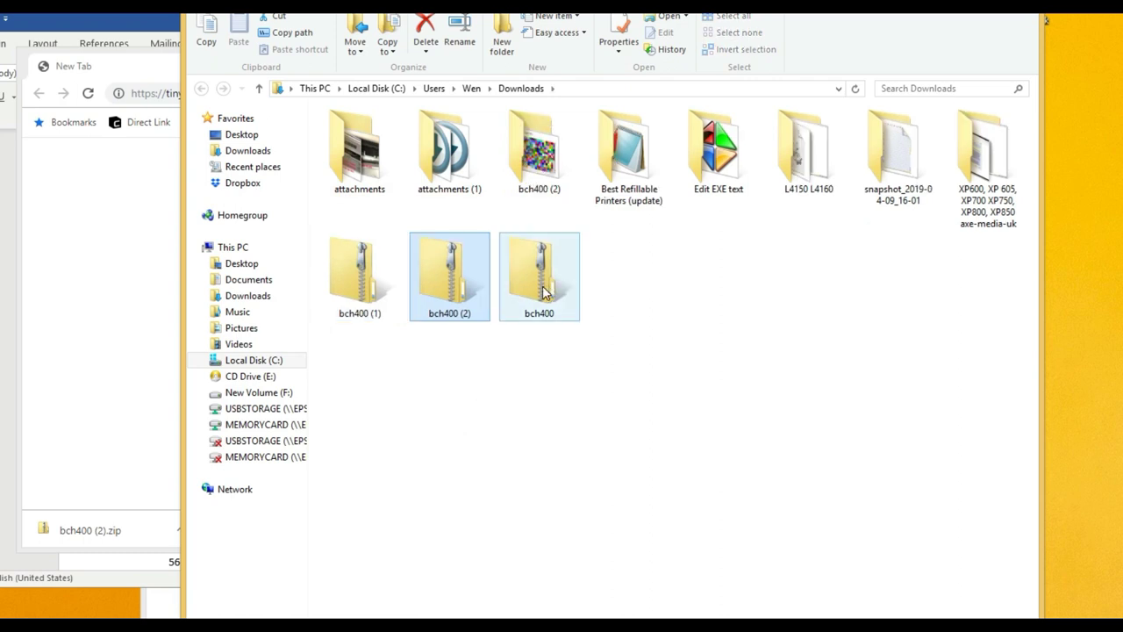
{"action": "left_click", "coordinate": [545, 293]}
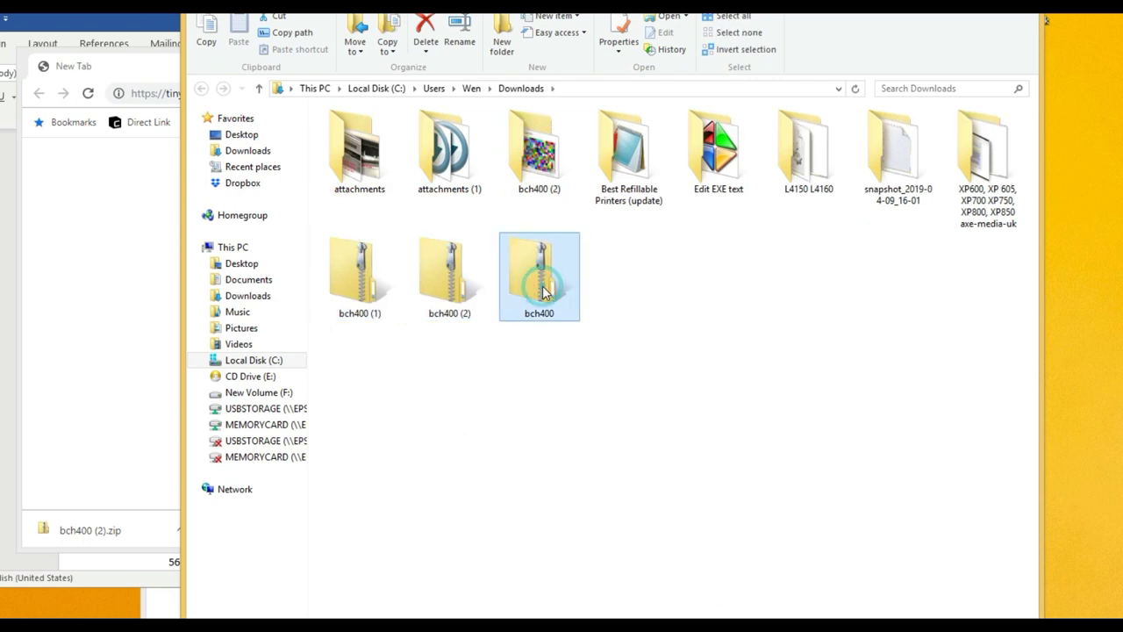
{"action": "double_click", "coordinate": [562, 172]}
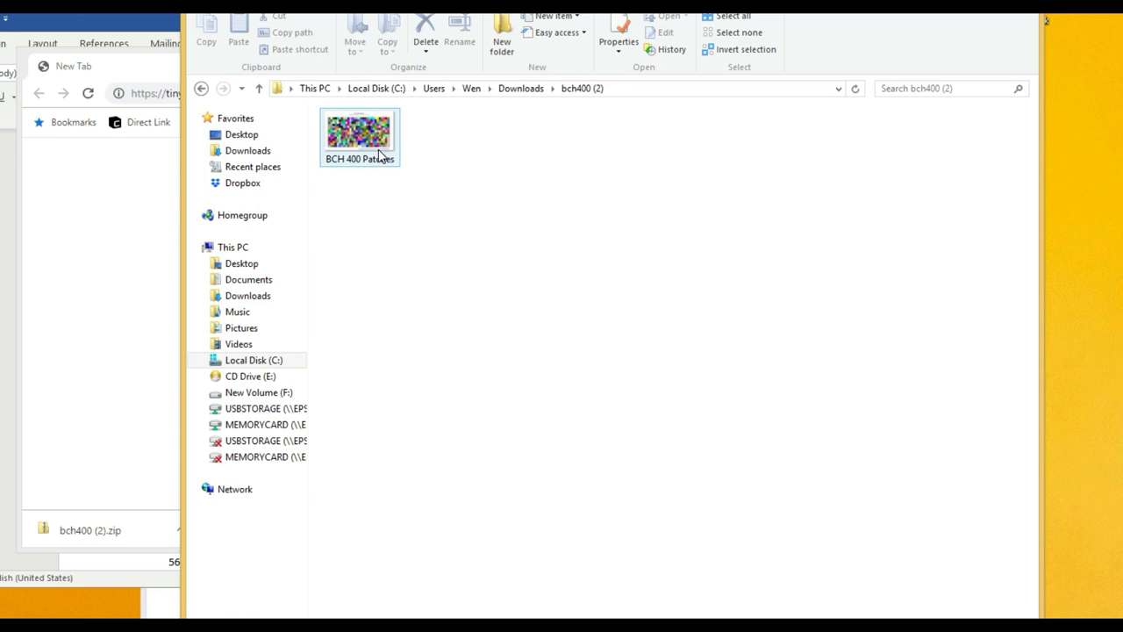
Step: Switch back to the Word document and copy the Adobe Color Print Utility (ACPU) URL
{"action": "left_click", "coordinate": [77, 326]}
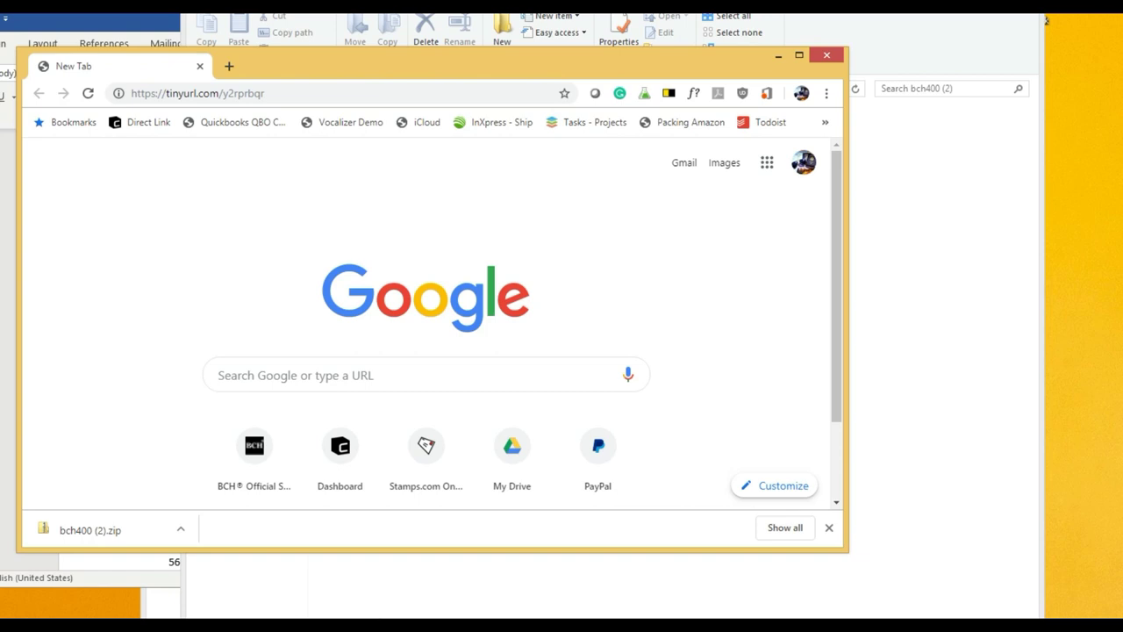
{"action": "left_click", "coordinate": [342, 587]}
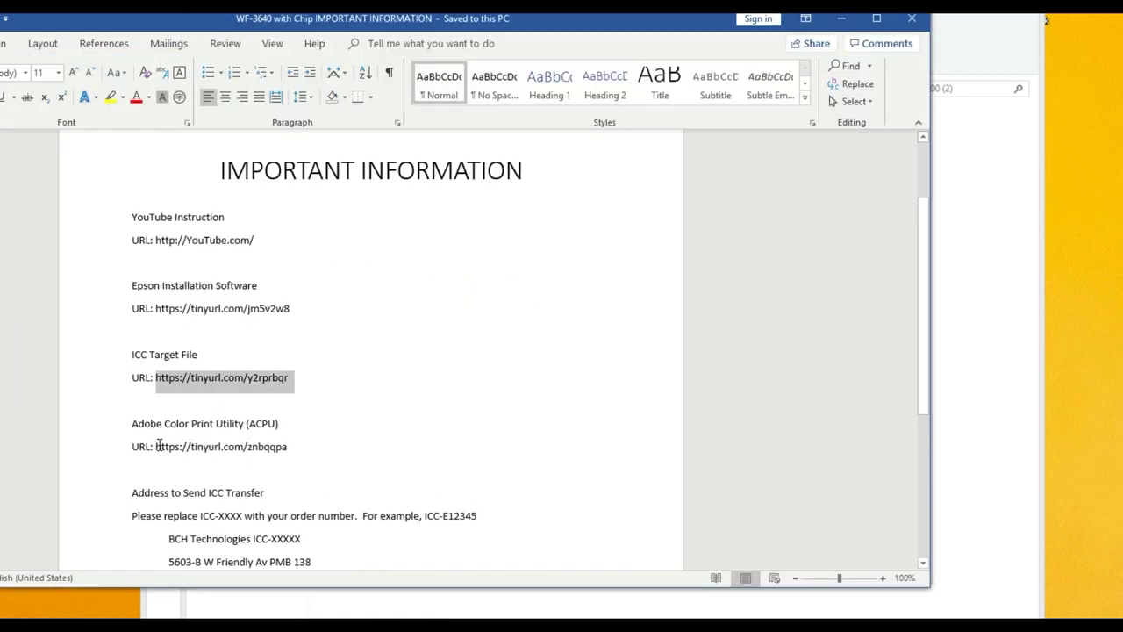
{"action": "left_click_drag", "start_coordinate": [156, 446], "coordinate": [266, 450]}
{"action": "right_click", "coordinate": [266, 451]}
{"action": "left_click", "coordinate": [294, 480]}
{"action": "key", "text": "alt+Tab"}
{"action": "left_click", "coordinate": [243, 93]}
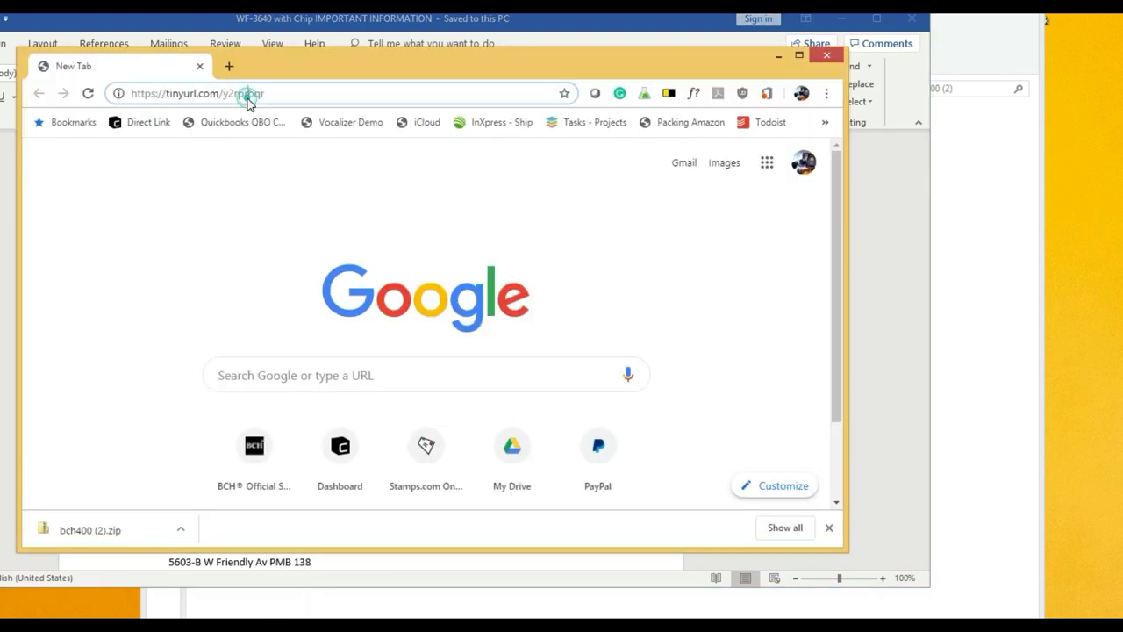
{"action": "right_click", "coordinate": [248, 96]}
{"action": "left_click", "coordinate": [276, 174]}
{"action": "key", "text": "Return"}
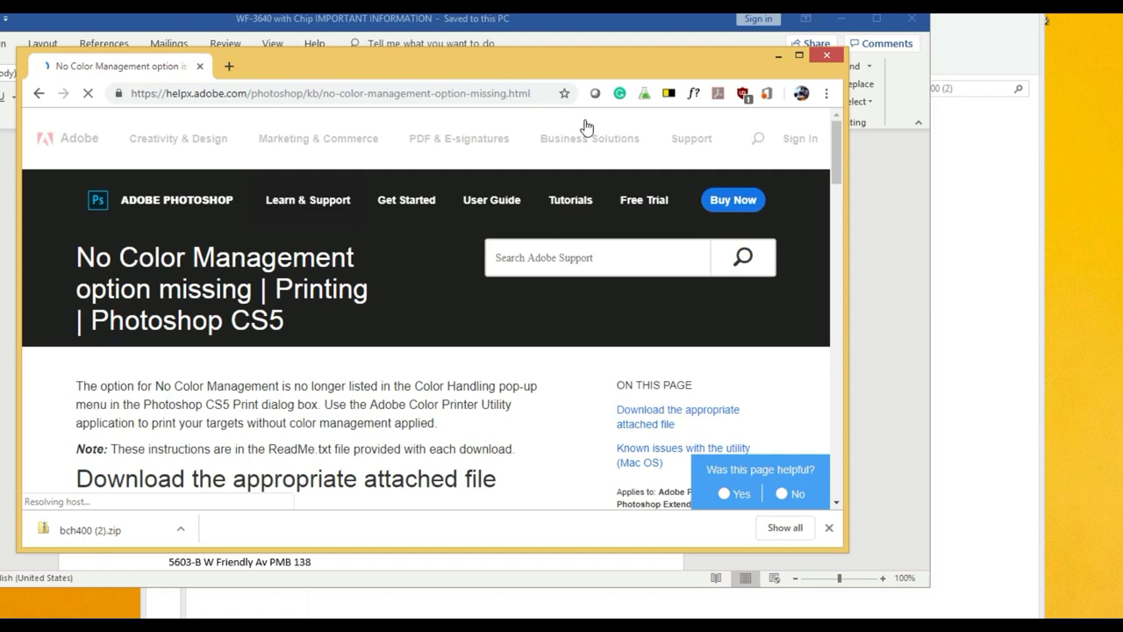
{"action": "scroll", "coordinate": [550, 238], "scroll_direction": "down", "scroll_amount": 2}
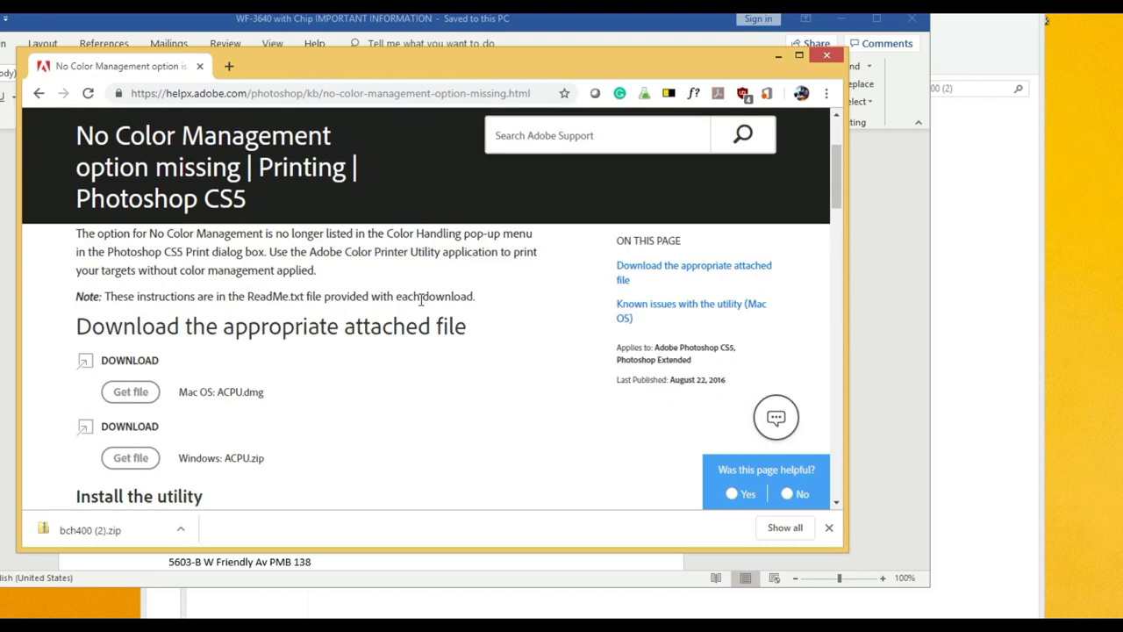
Step: Download the Windows ACPU.zip file and show it in its folder
{"action": "left_click", "coordinate": [123, 458]}
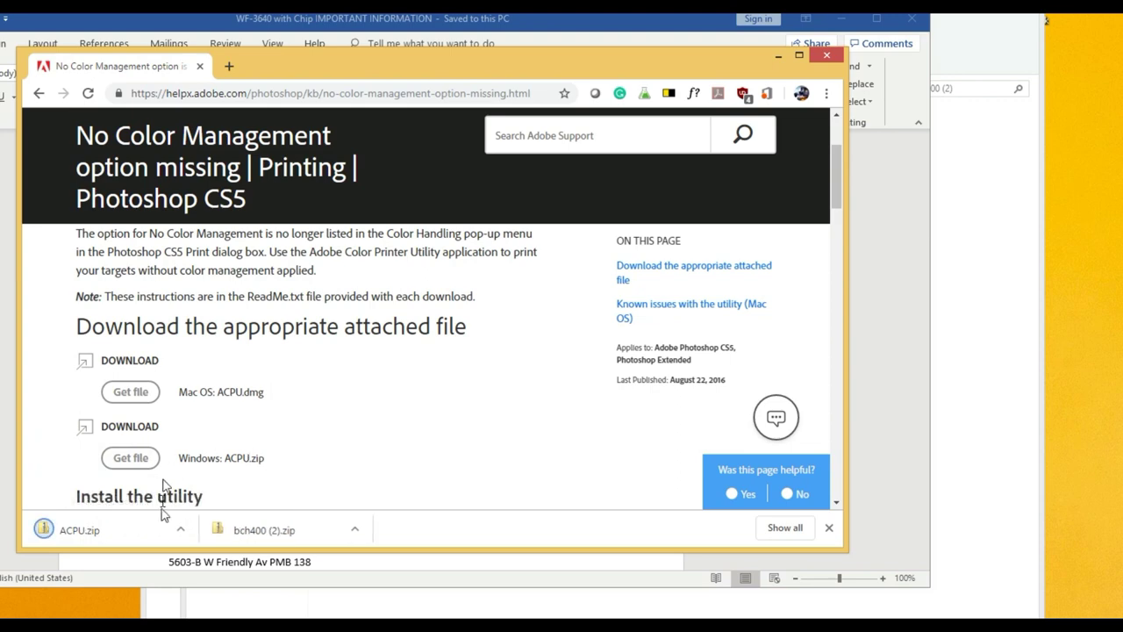
{"action": "left_click", "coordinate": [180, 530]}
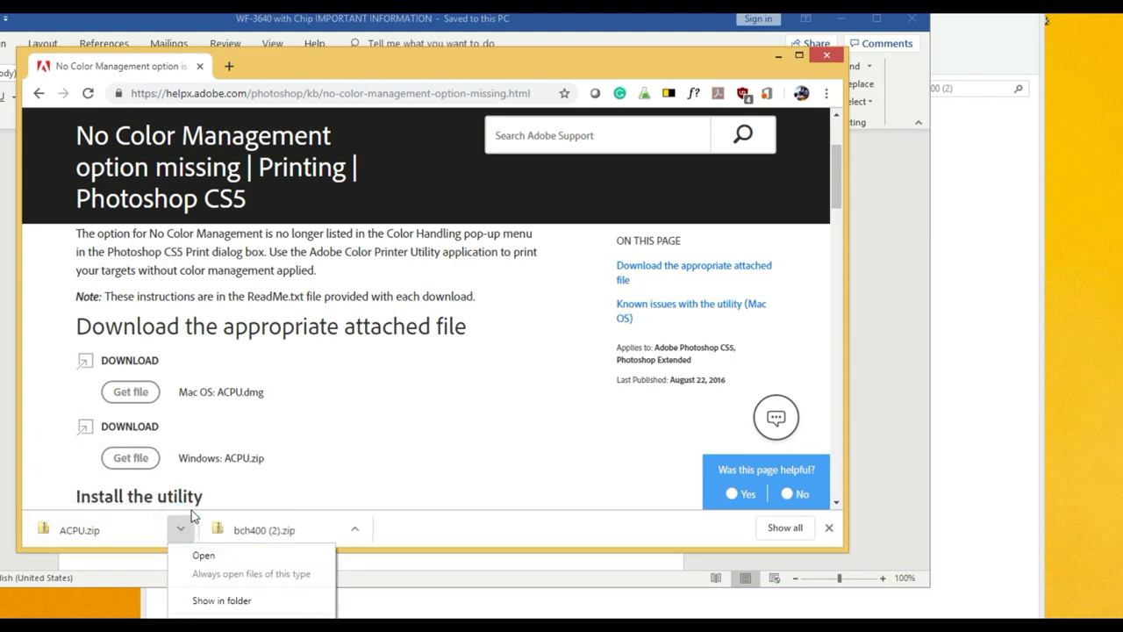
{"action": "left_click", "coordinate": [226, 597]}
Step: Extract the ACPU archive into a folder of the same name and open its inner ACPU folder
{"action": "right_click", "coordinate": [382, 228]}
{"action": "left_click", "coordinate": [464, 341]}
{"action": "double_click", "coordinate": [381, 100]}
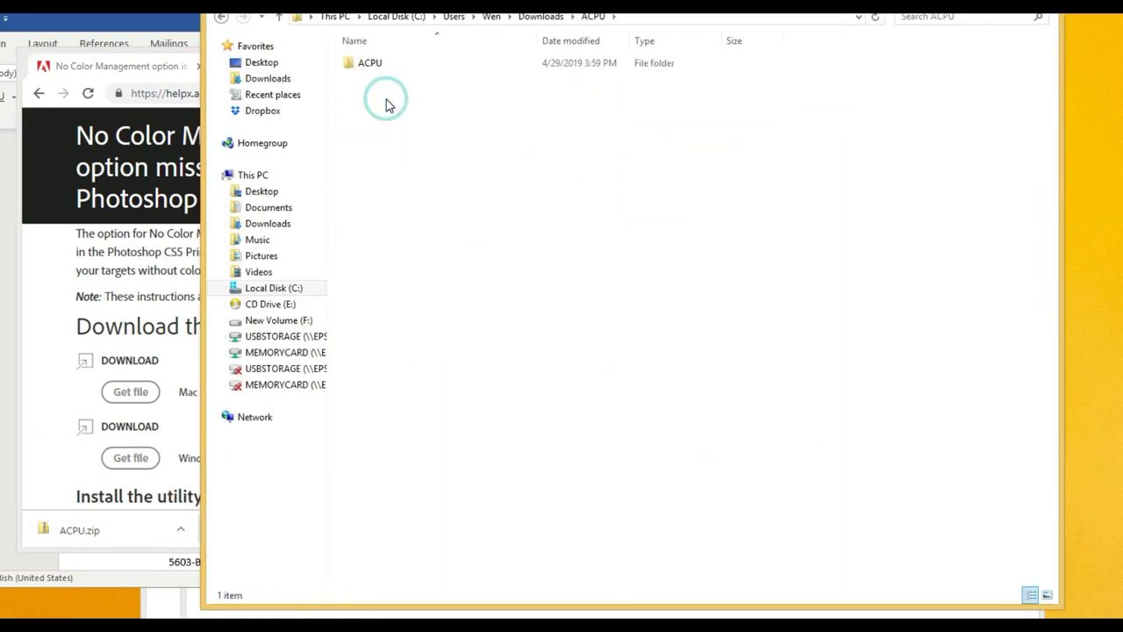
{"action": "double_click", "coordinate": [381, 100]}
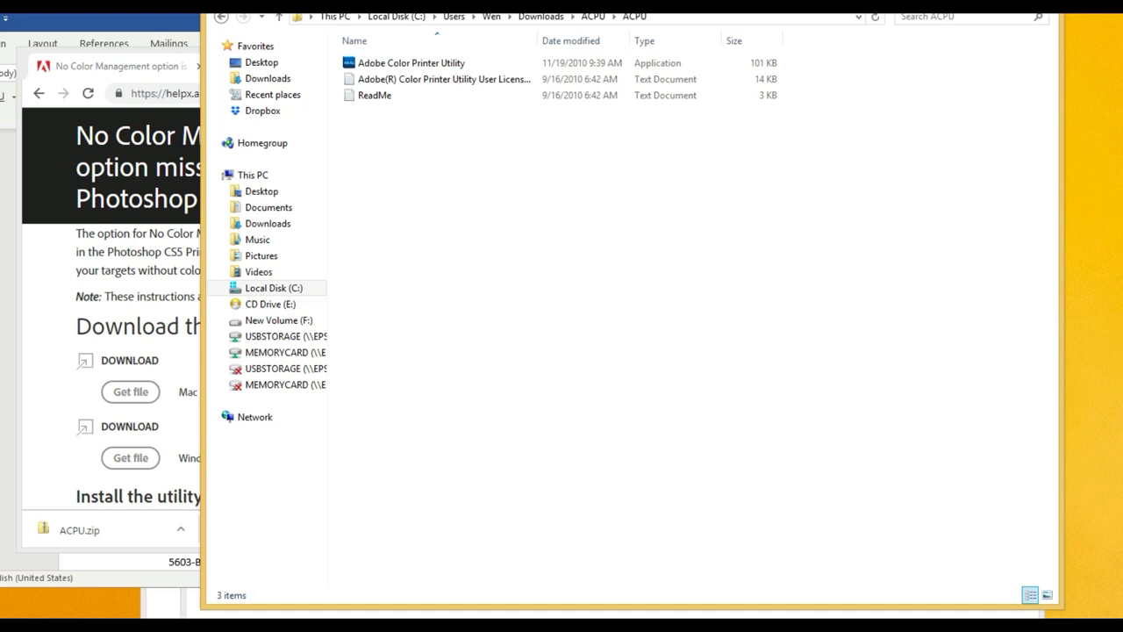
Step: Launch Adobe Color Printer Utility from the extracted folder and load the 400-patch chart TIFF
{"action": "left_click_drag", "start_coordinate": [439, 12], "coordinate": [279, 158]}
{"action": "left_click", "coordinate": [276, 307]}
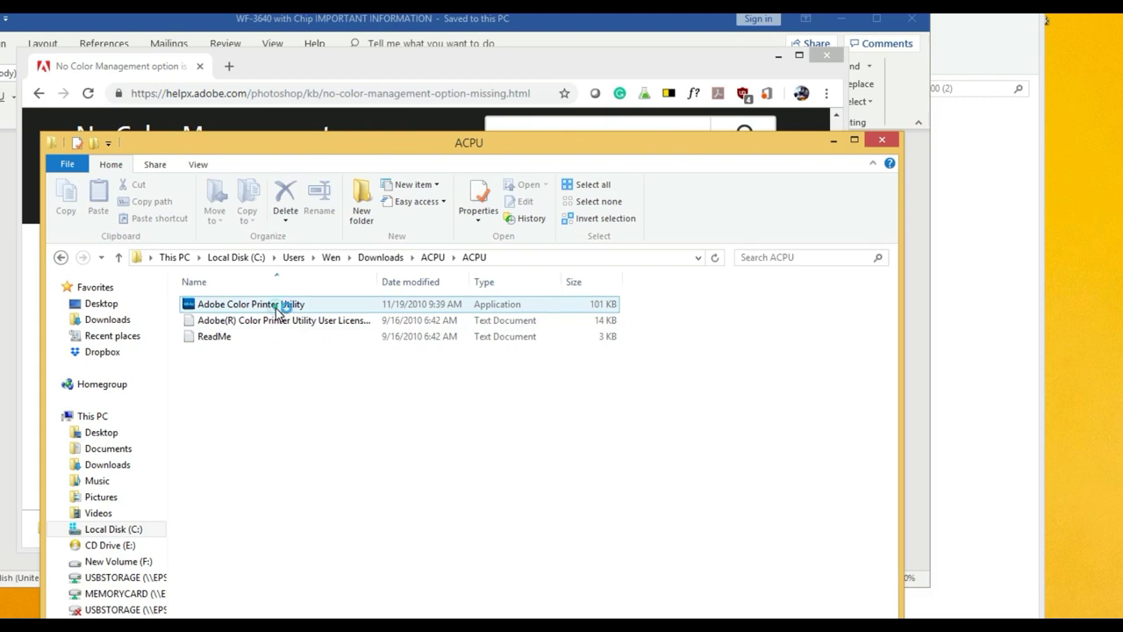
{"action": "double_click", "coordinate": [277, 308]}
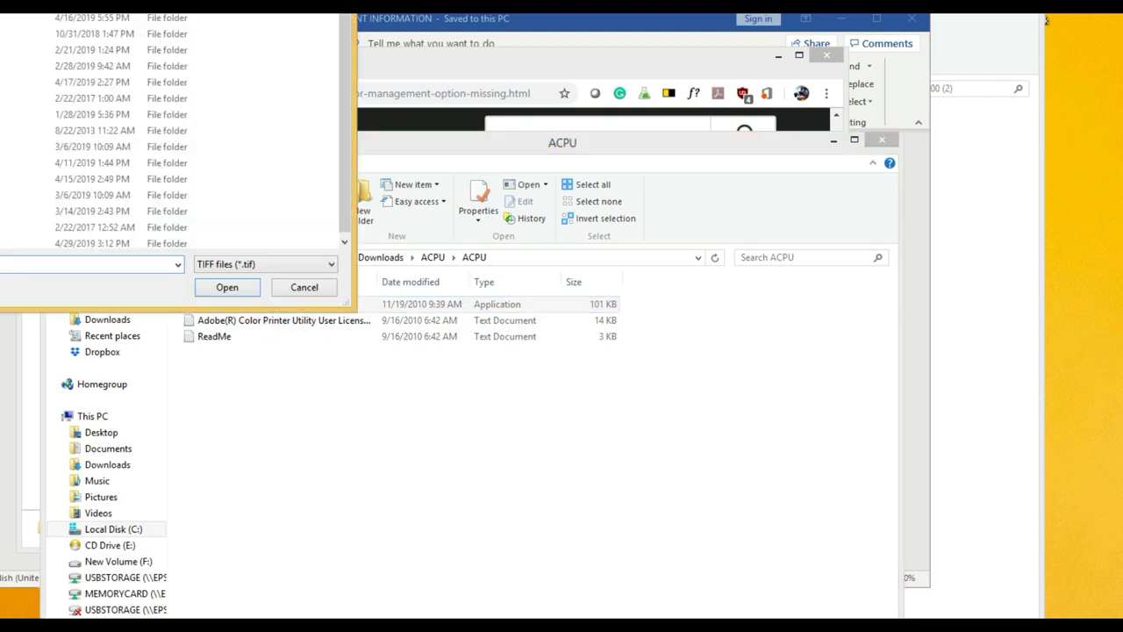
{"action": "left_click", "coordinate": [150, 283]}
{"action": "double_click", "coordinate": [330, 259]}
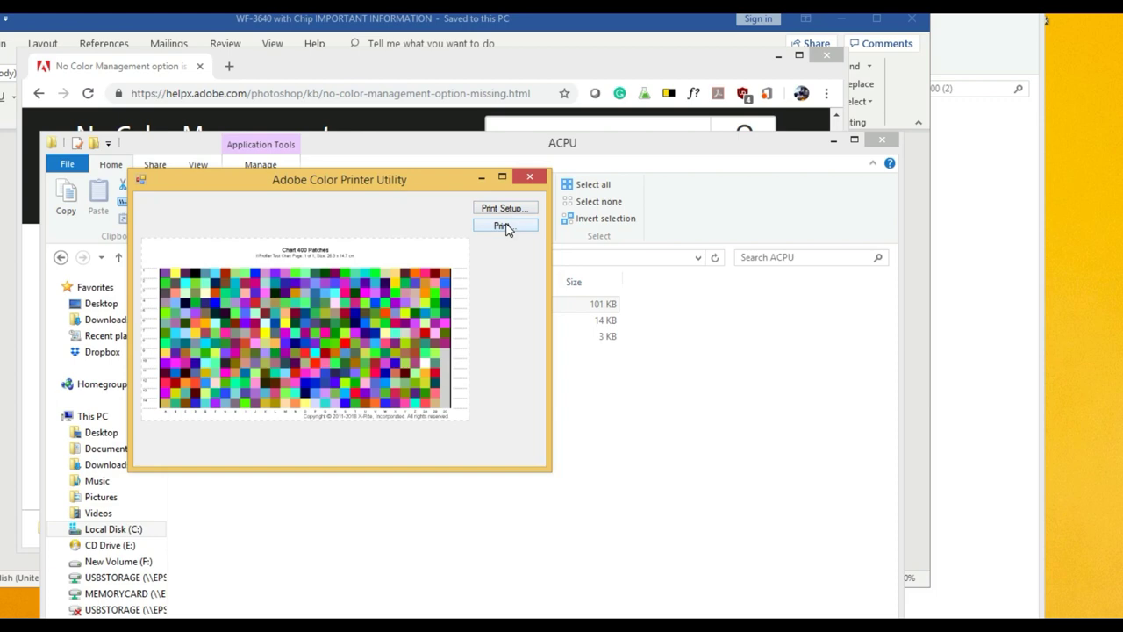
Step: In the WF-3640 printer properties for the chart, set the paper type to Photo Paper Glossy and the quality to High
{"action": "left_click", "coordinate": [504, 226]}
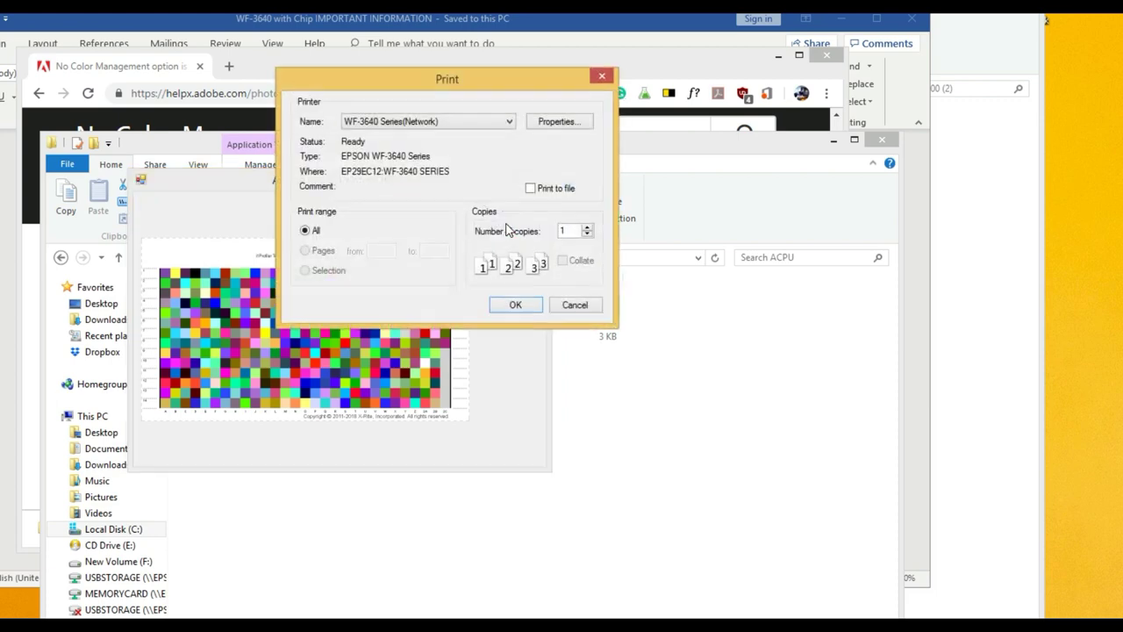
{"action": "left_click_drag", "start_coordinate": [506, 78], "coordinate": [444, 136]}
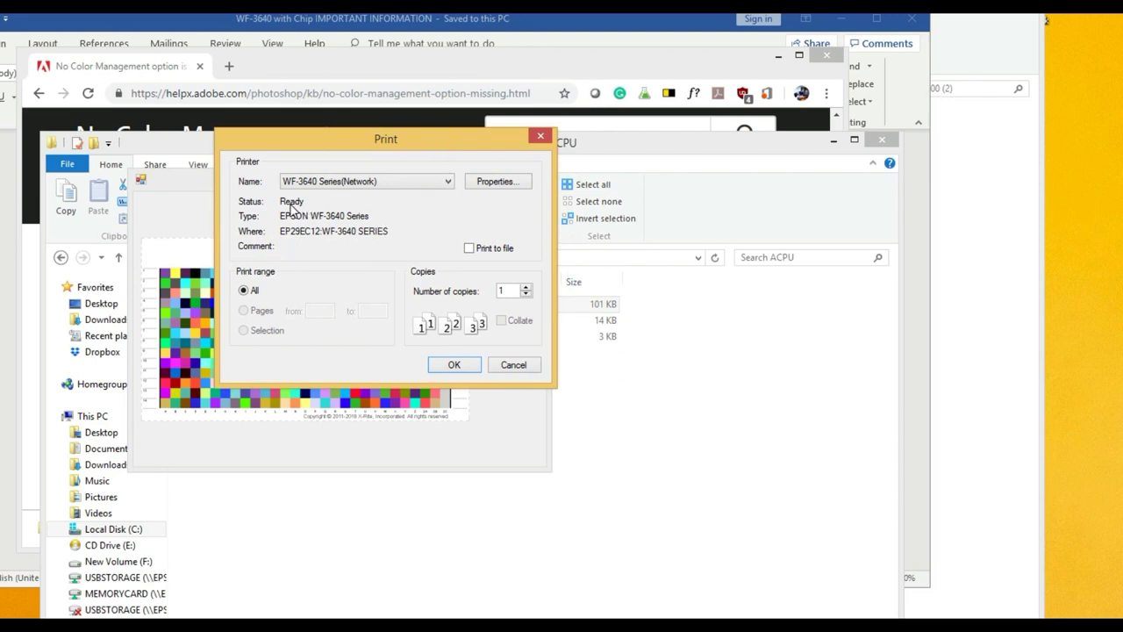
{"action": "left_click", "coordinate": [508, 186]}
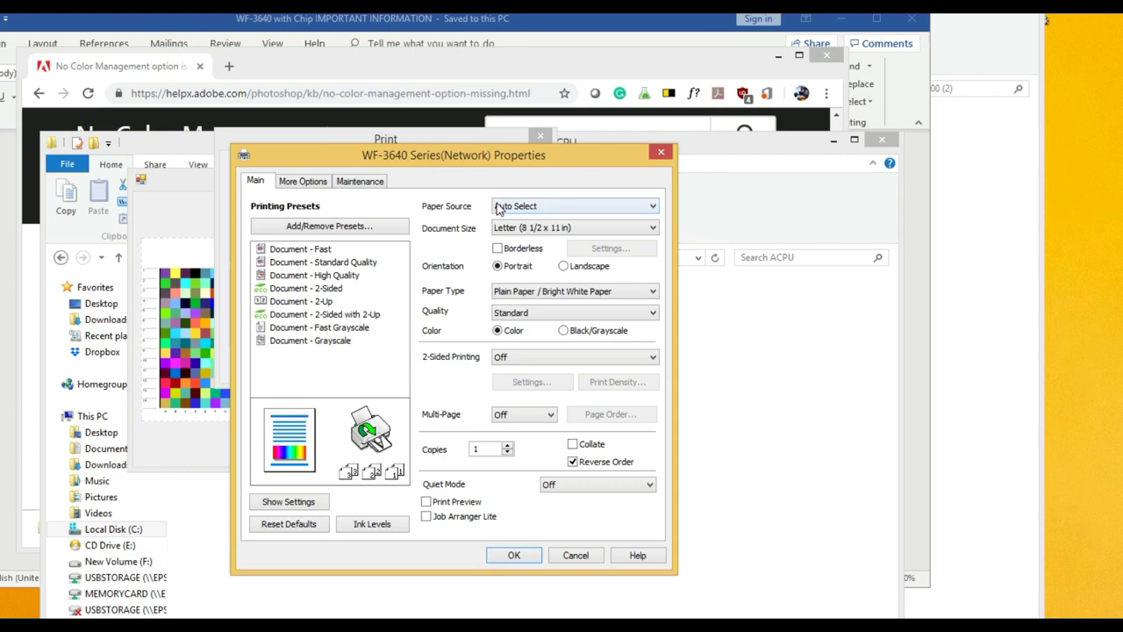
{"action": "left_click", "coordinate": [579, 295]}
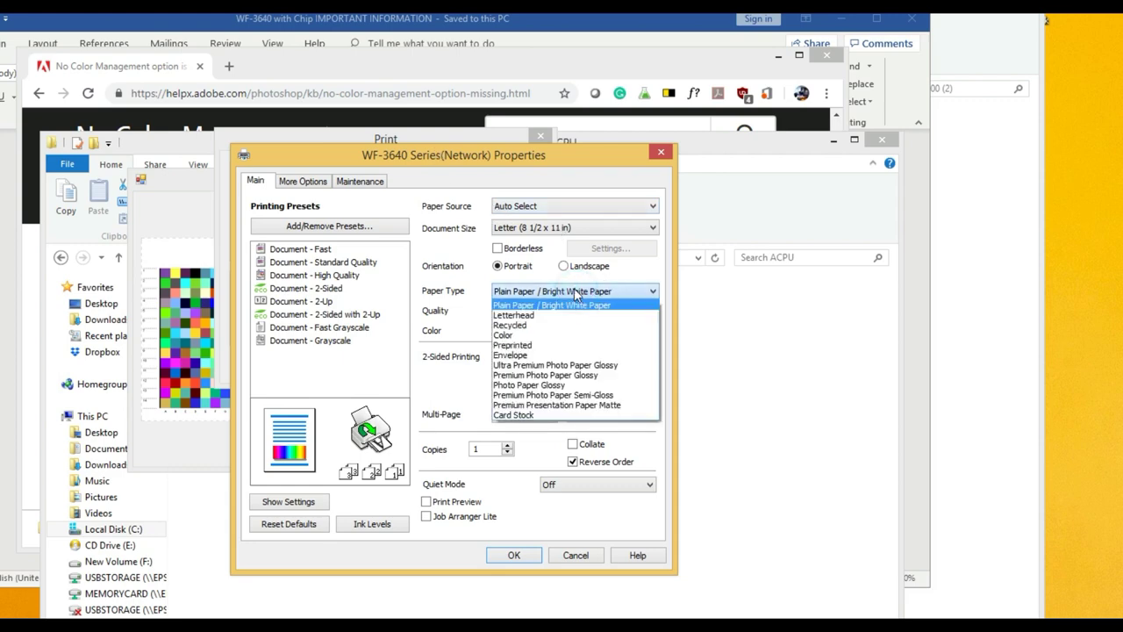
{"action": "left_click", "coordinate": [579, 386]}
{"action": "left_click_drag", "start_coordinate": [497, 157], "coordinate": [448, 116]}
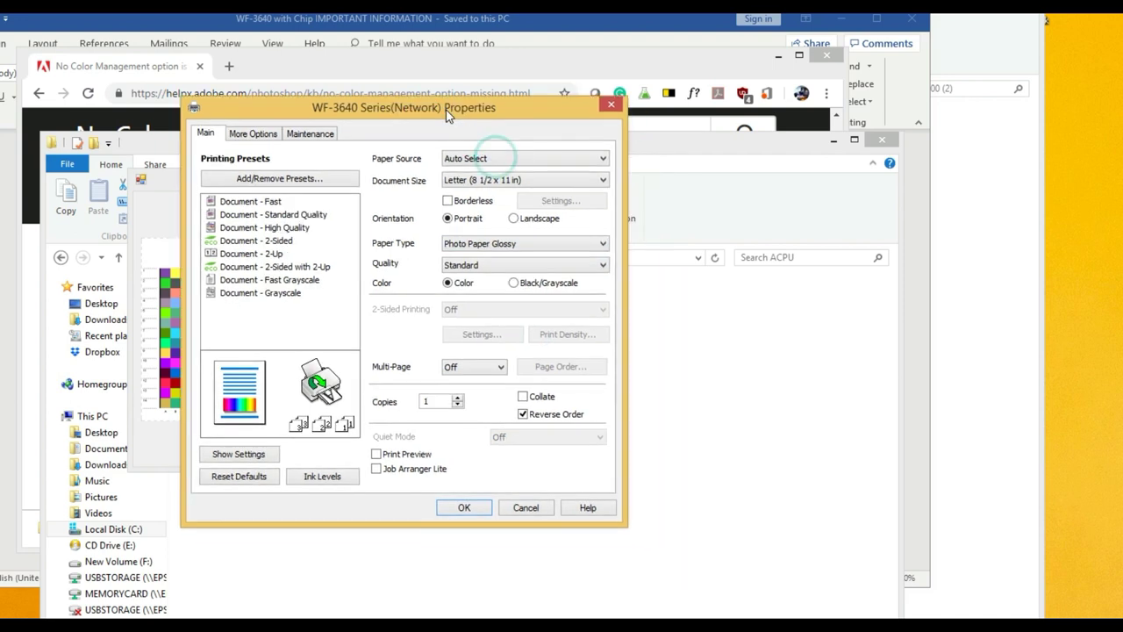
{"action": "left_click", "coordinate": [502, 266]}
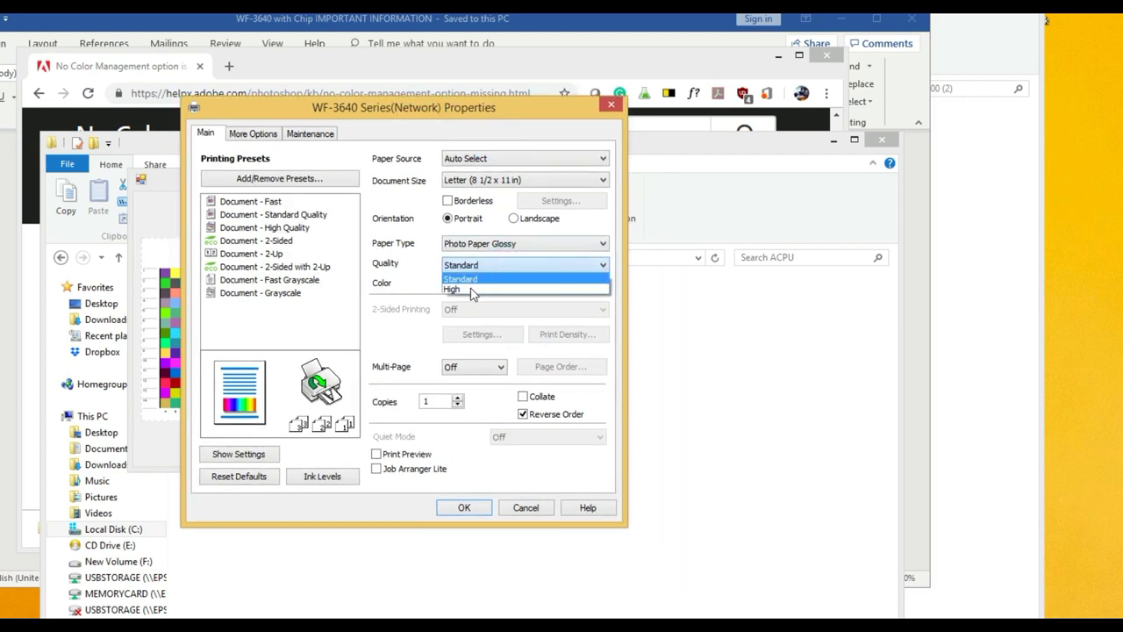
{"action": "left_click", "coordinate": [471, 290]}
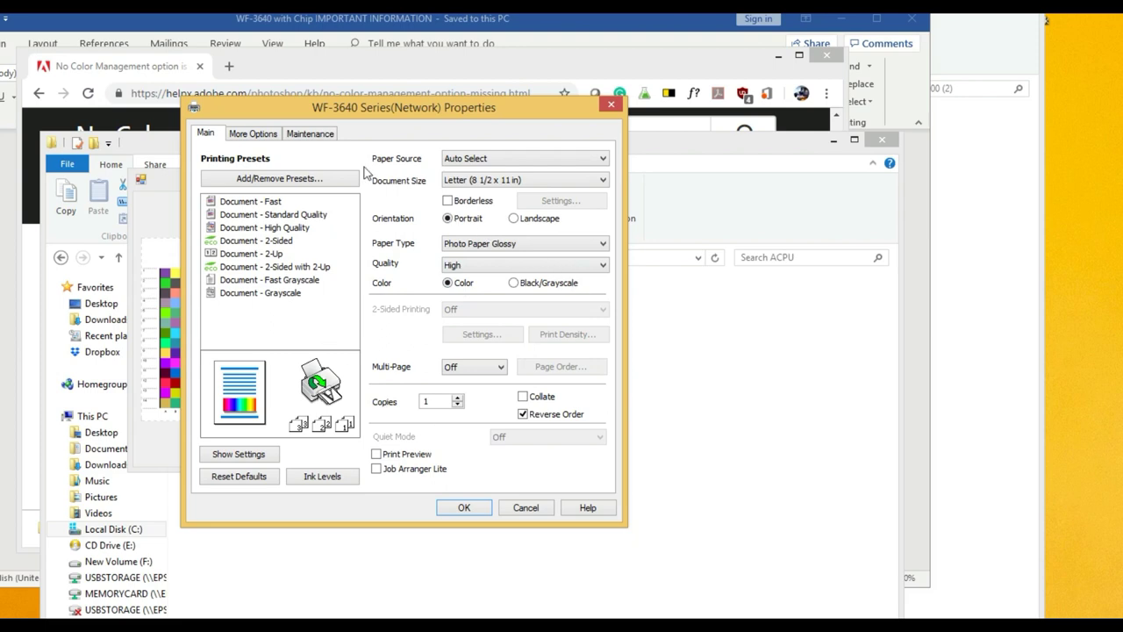
Step: Turn off High Speed and turn on Mirror Image in the printer's additional settings
{"action": "left_click", "coordinate": [252, 136]}
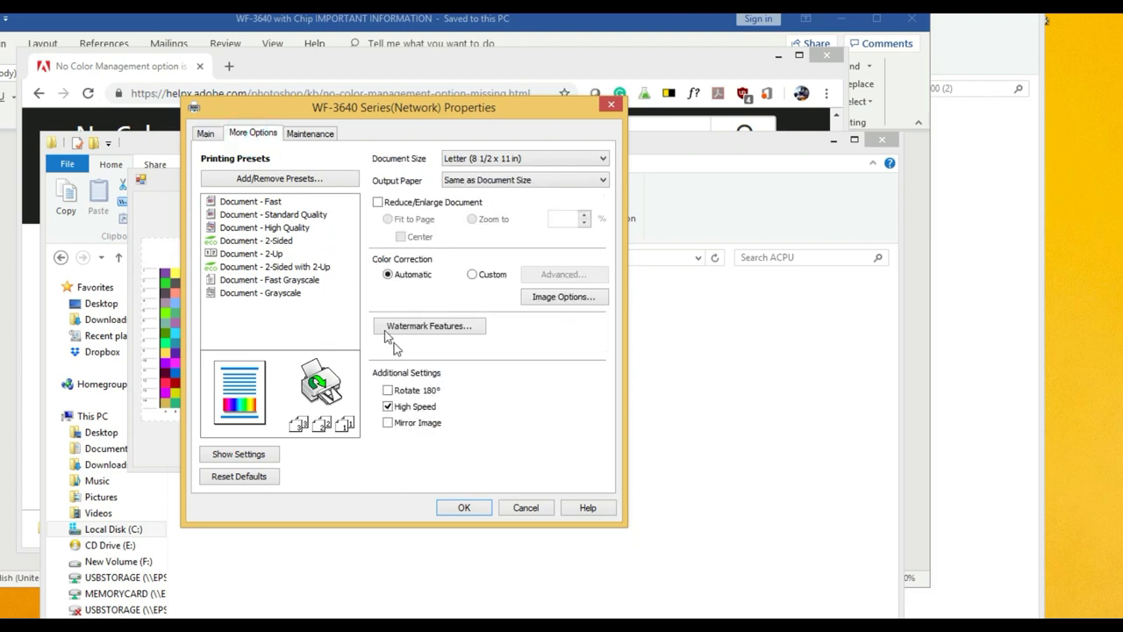
{"action": "left_click", "coordinate": [388, 407]}
{"action": "left_click", "coordinate": [388, 423]}
Step: Set custom color correction to No Color Adjustment, apply the printer properties and print the chart
{"action": "left_click", "coordinate": [474, 276]}
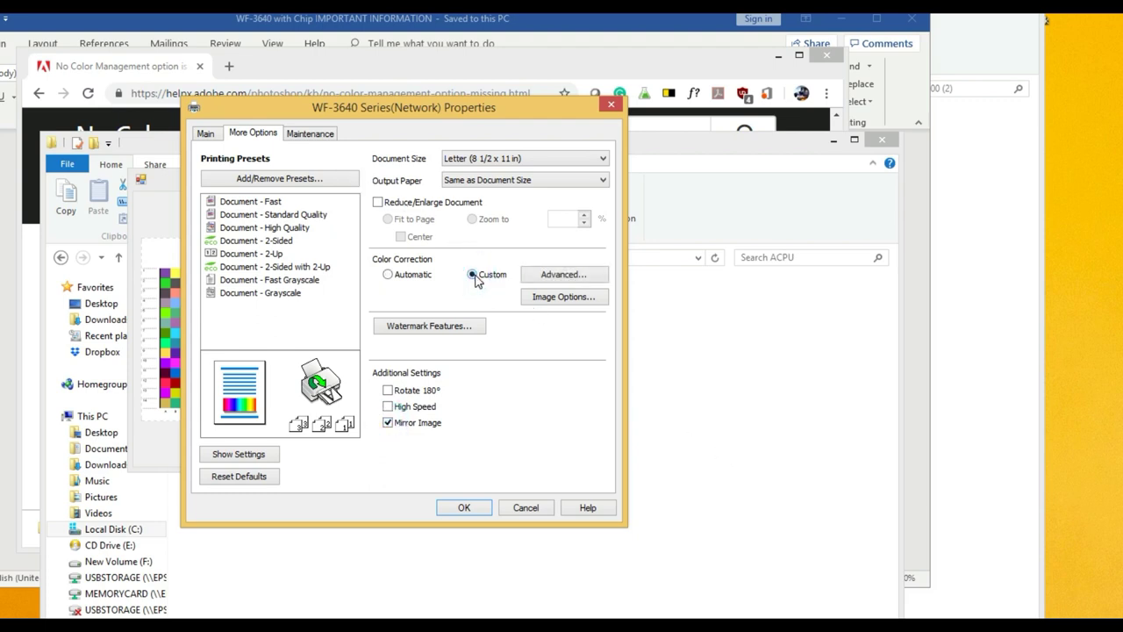
{"action": "left_click", "coordinate": [551, 274]}
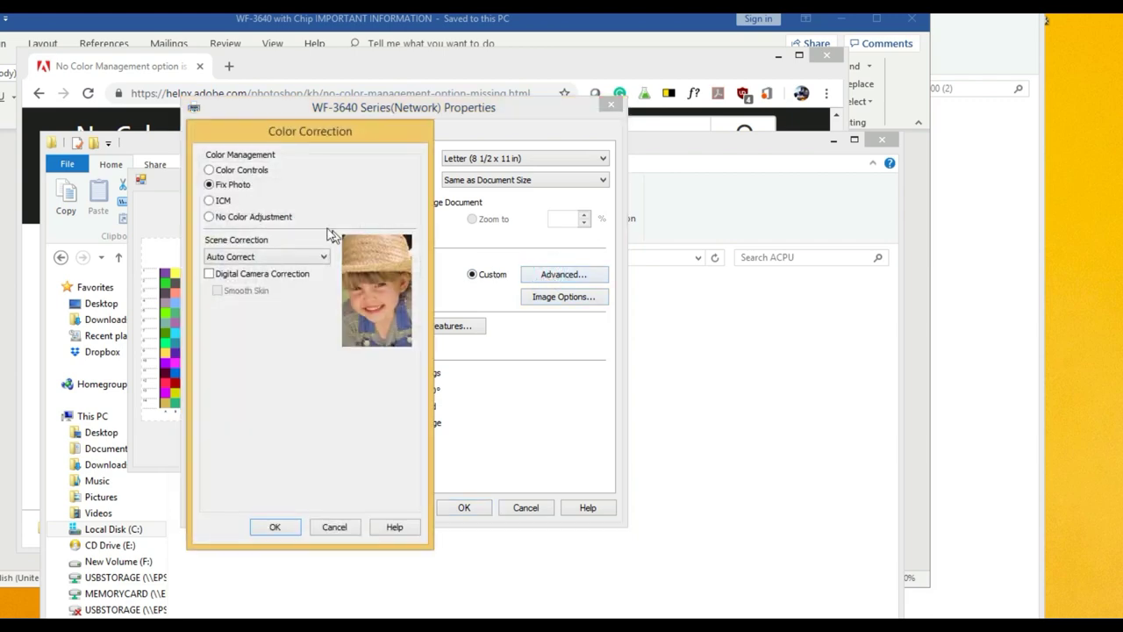
{"action": "left_click", "coordinate": [264, 217]}
{"action": "left_click", "coordinate": [275, 527]}
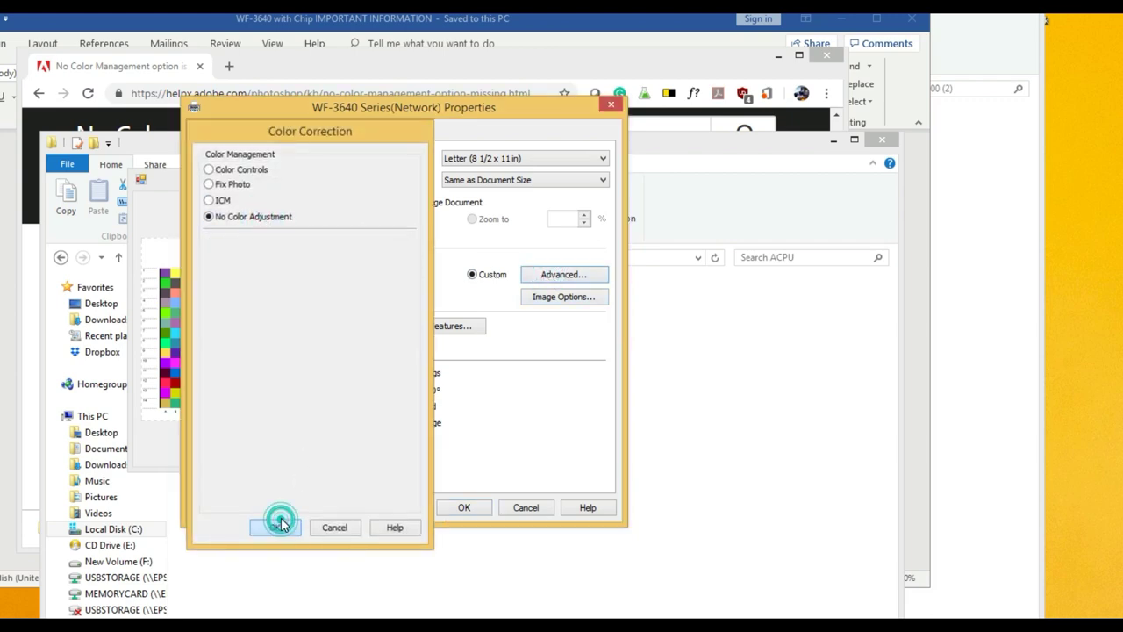
{"action": "left_click", "coordinate": [464, 507]}
{"action": "left_click", "coordinate": [466, 369]}
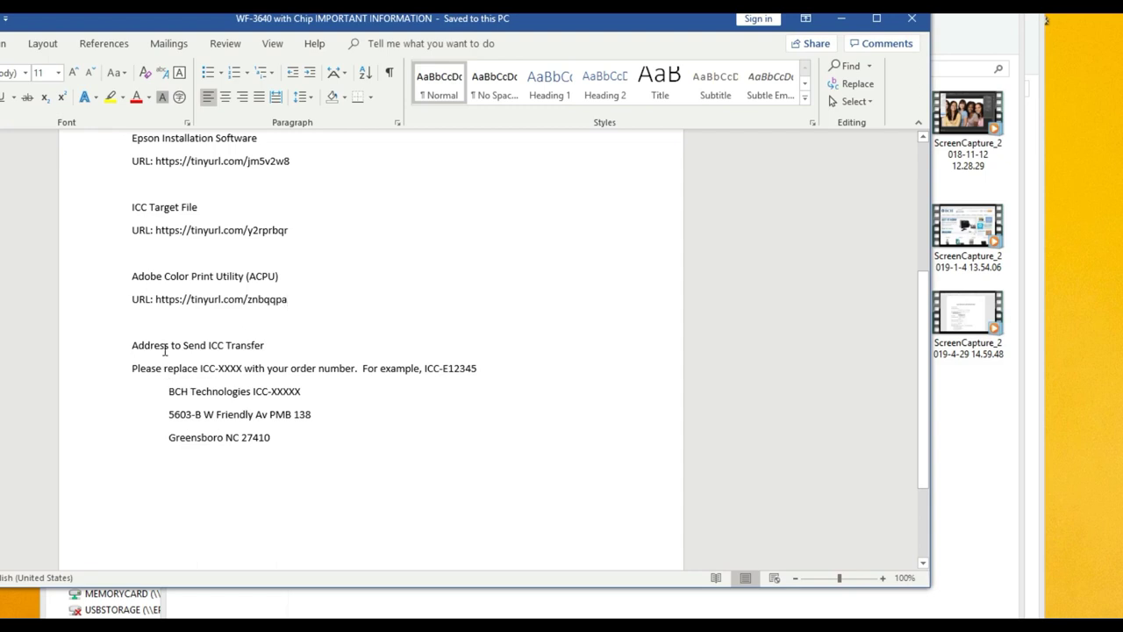
Step: Examine the mailing address for the ICC transfer and the example of adding an order number in the Word document
{"action": "left_click_drag", "start_coordinate": [170, 391], "coordinate": [301, 439]}
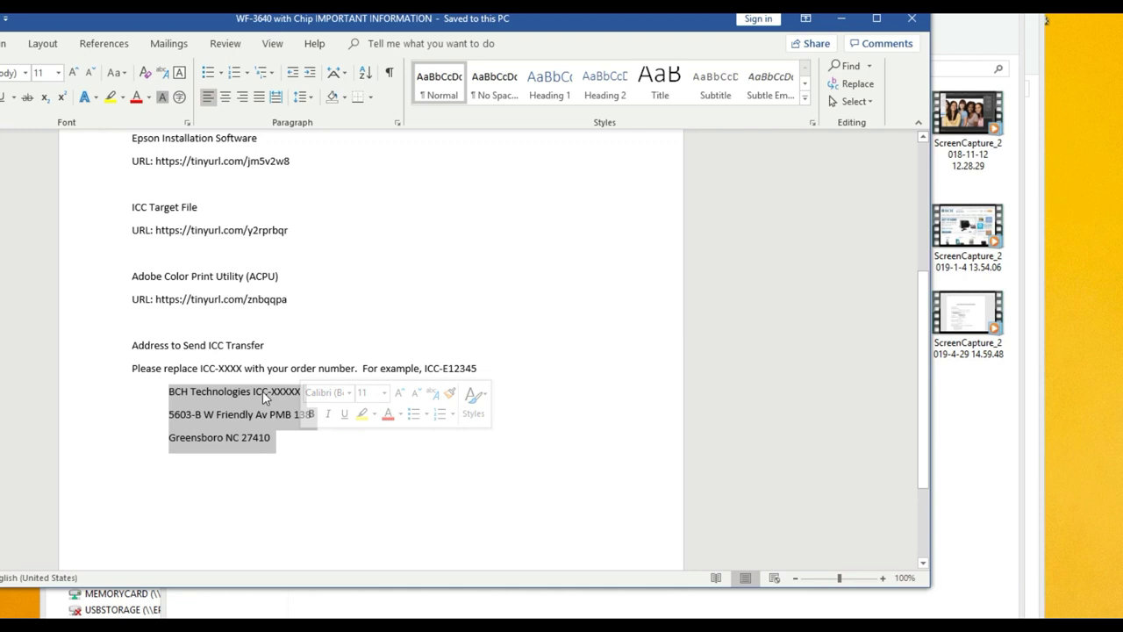
{"action": "left_click", "coordinate": [263, 397]}
{"action": "left_click_drag", "start_coordinate": [301, 392], "coordinate": [255, 391]}
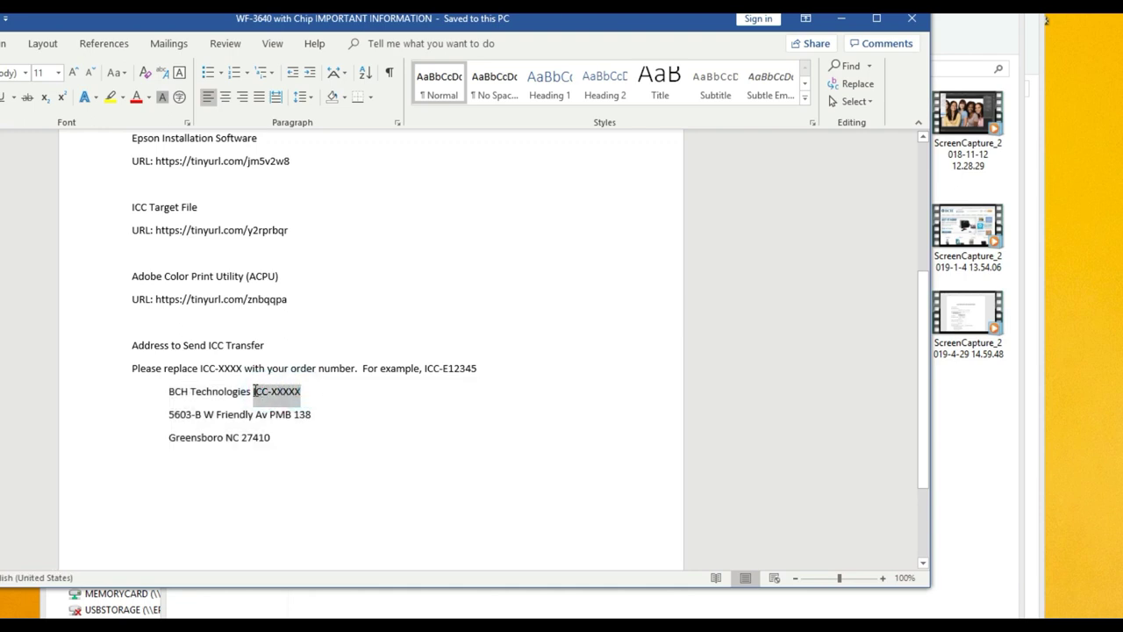
{"action": "left_click", "coordinate": [479, 397]}
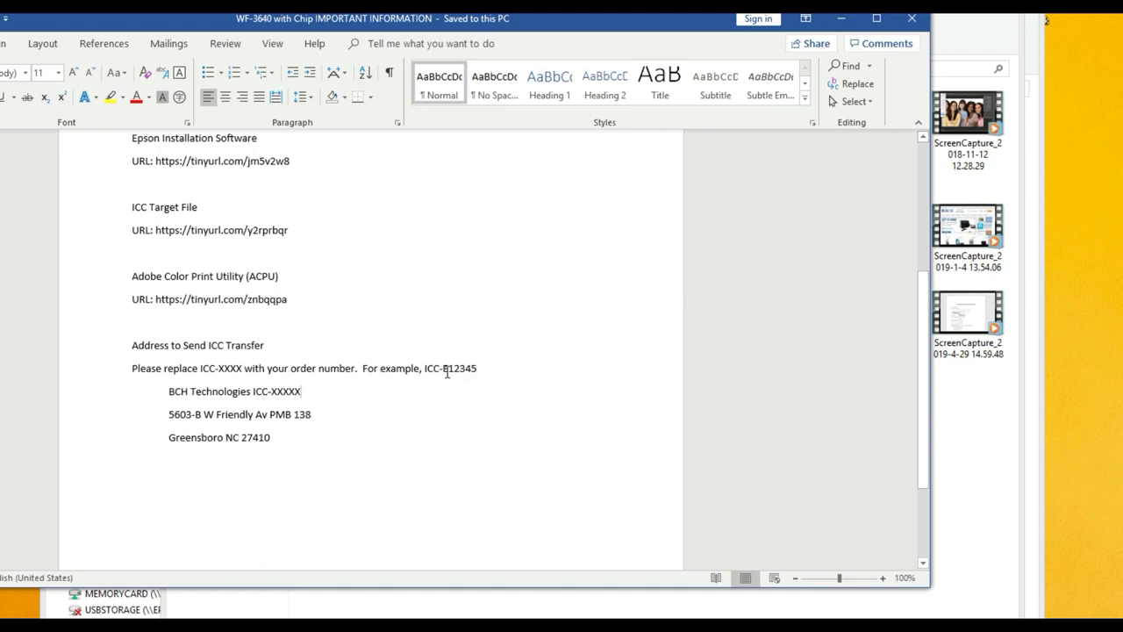
{"action": "left_click_drag", "start_coordinate": [444, 370], "coordinate": [479, 379]}
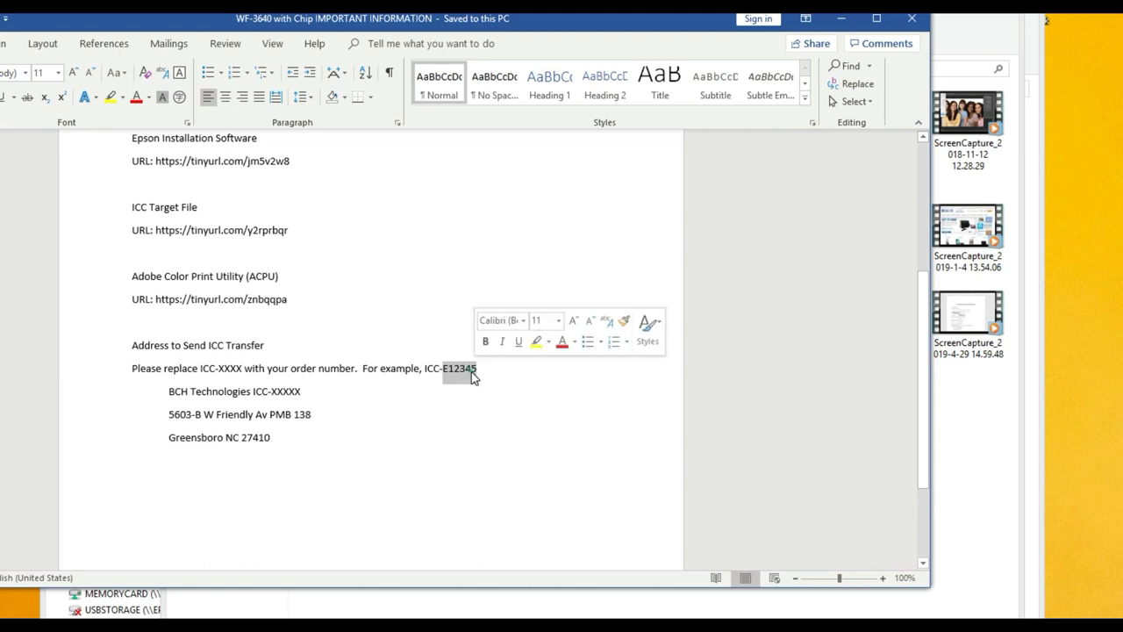
{"action": "left_click", "coordinate": [479, 370]}
{"action": "left_click_drag", "start_coordinate": [444, 371], "coordinate": [424, 370]}
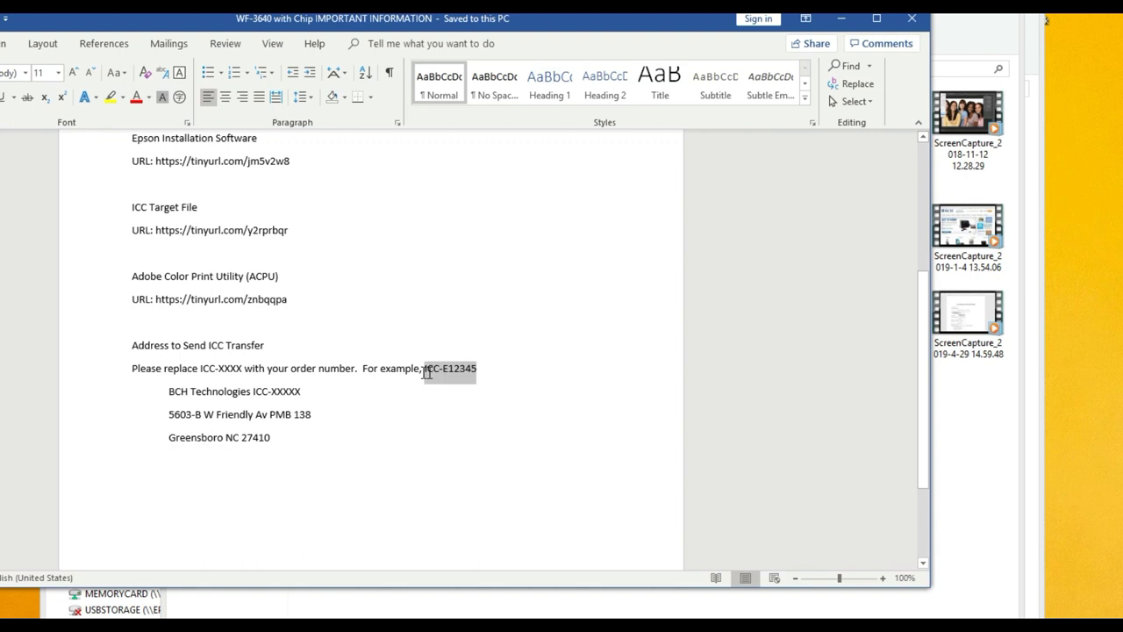
{"action": "left_click_drag", "start_coordinate": [169, 390], "coordinate": [287, 435]}
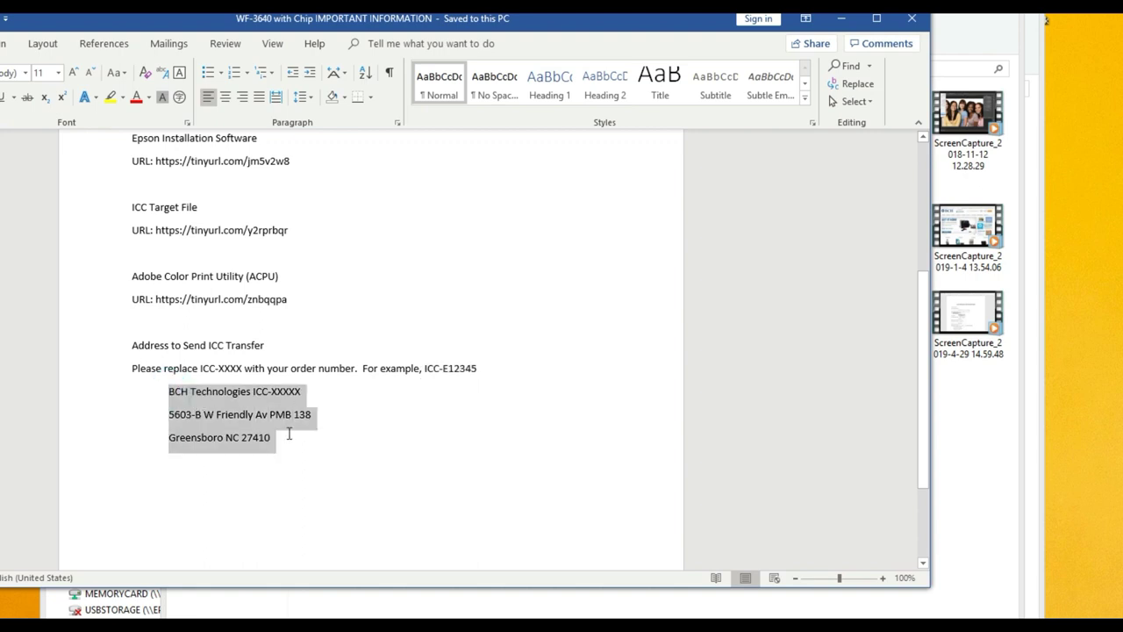
{"action": "left_click", "coordinate": [324, 469]}
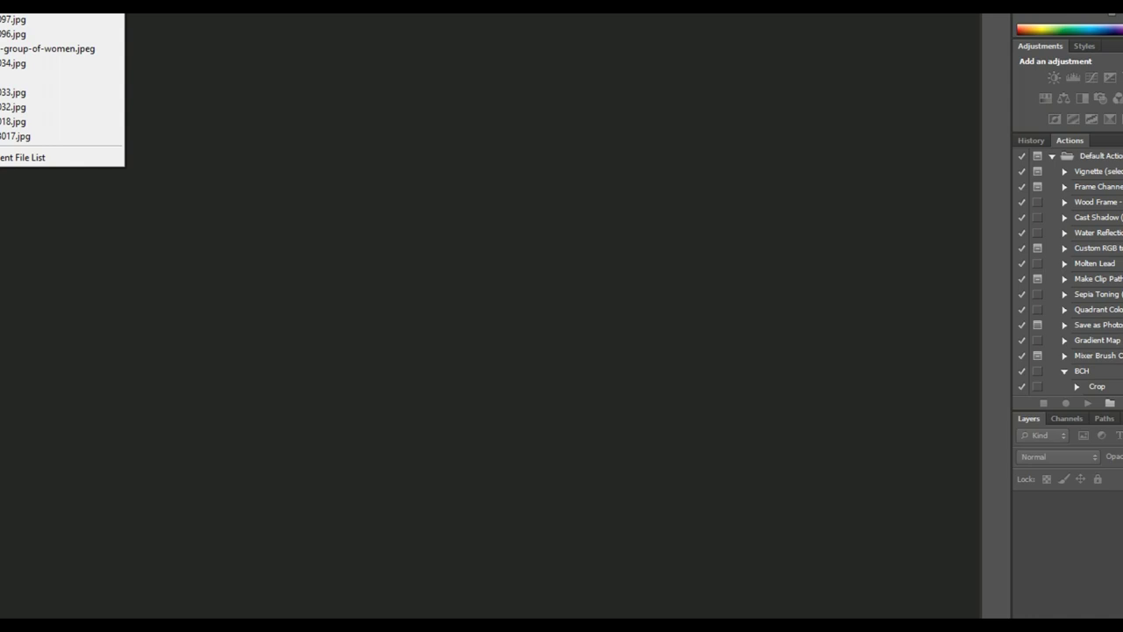
Step: Open the BCH leopard image from the recent files, dismiss the printer warning and open its print settings
{"action": "left_click", "coordinate": [73, 18]}
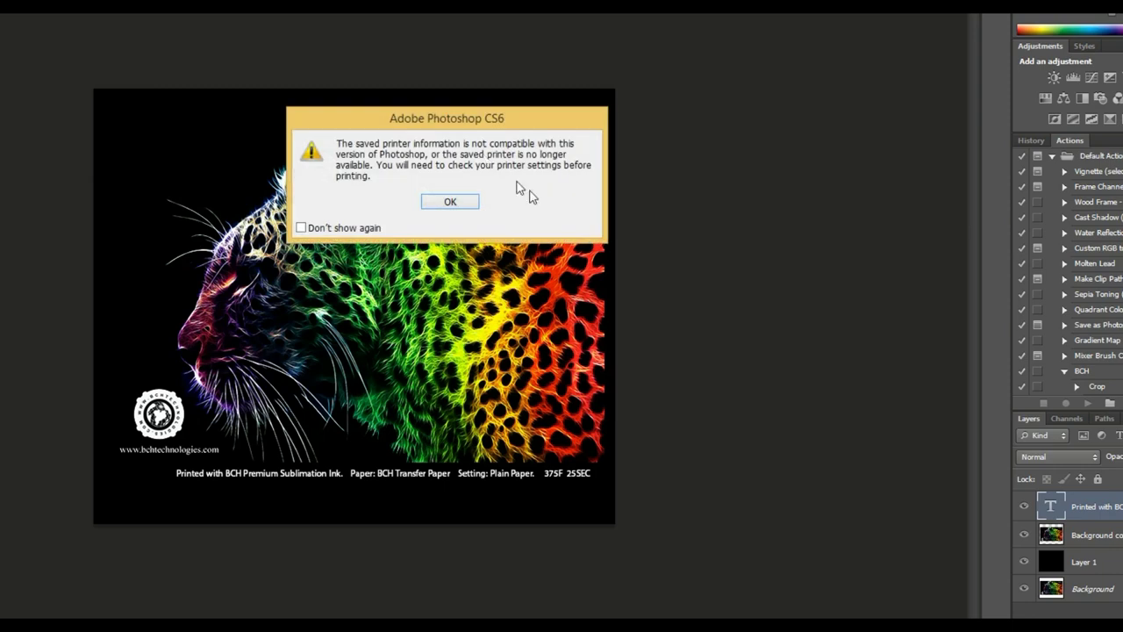
{"action": "left_click", "coordinate": [475, 204]}
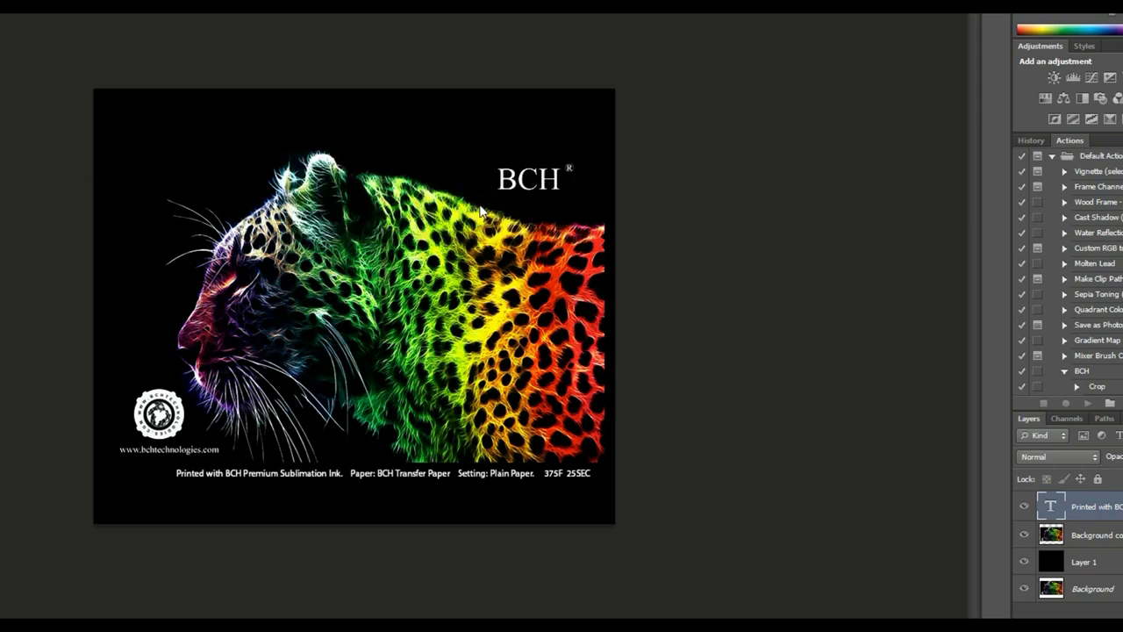
{"action": "key", "text": "ctrl+p"}
Step: Set color handling to Photoshop Manages Colors and look through the available printer profiles
{"action": "mouse_move", "coordinate": [659, 196]}
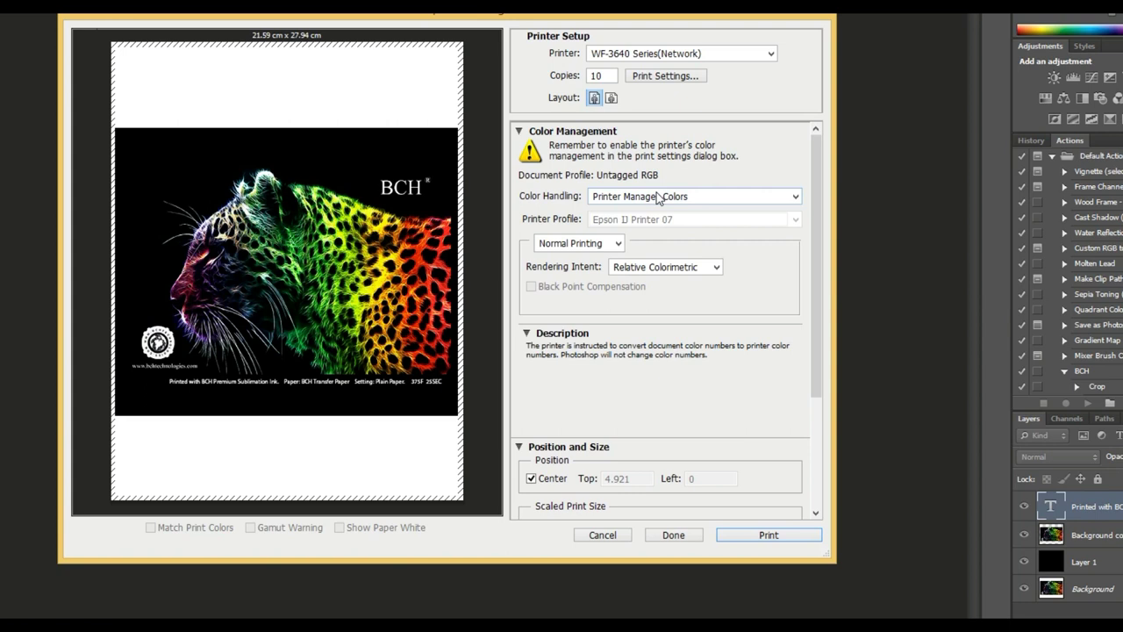
{"action": "left_click", "coordinate": [658, 197]}
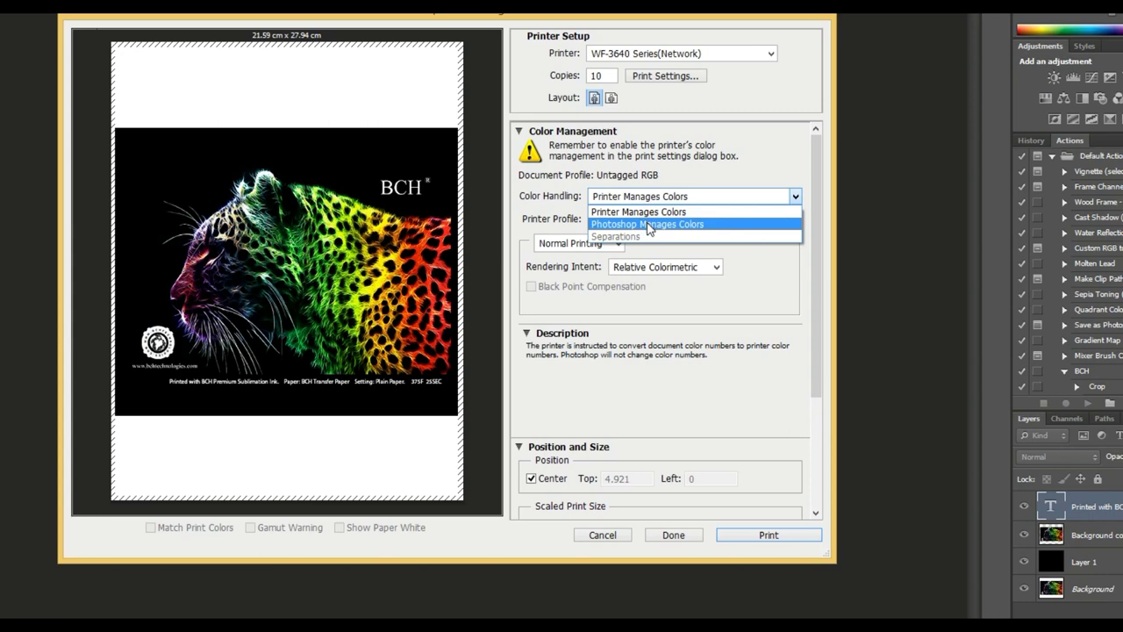
{"action": "left_click", "coordinate": [647, 224]}
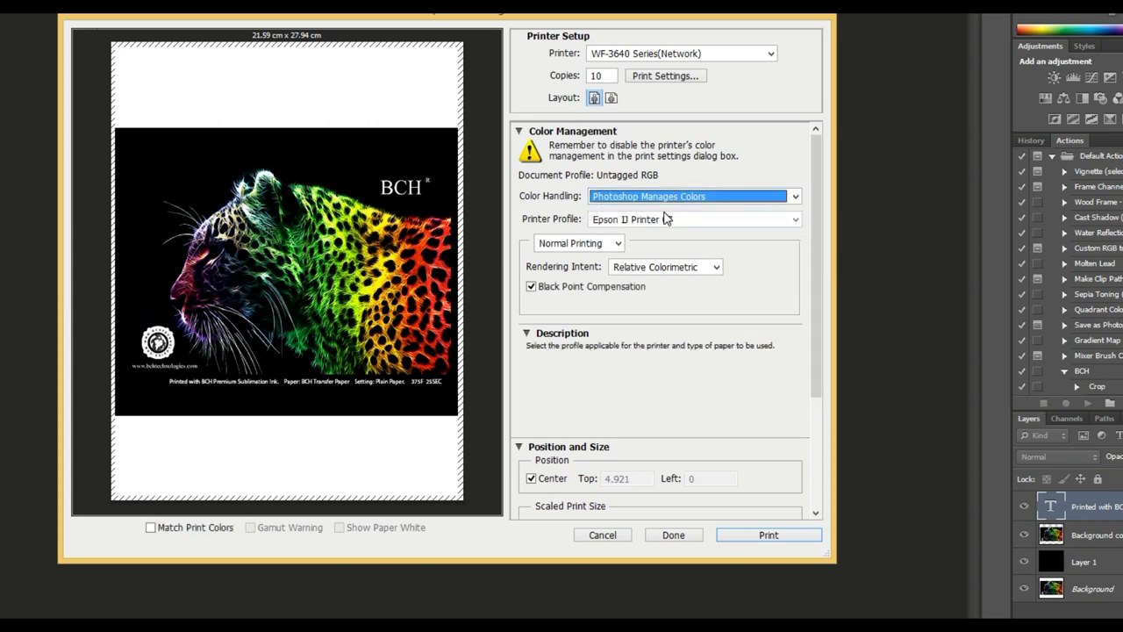
{"action": "left_click", "coordinate": [694, 221]}
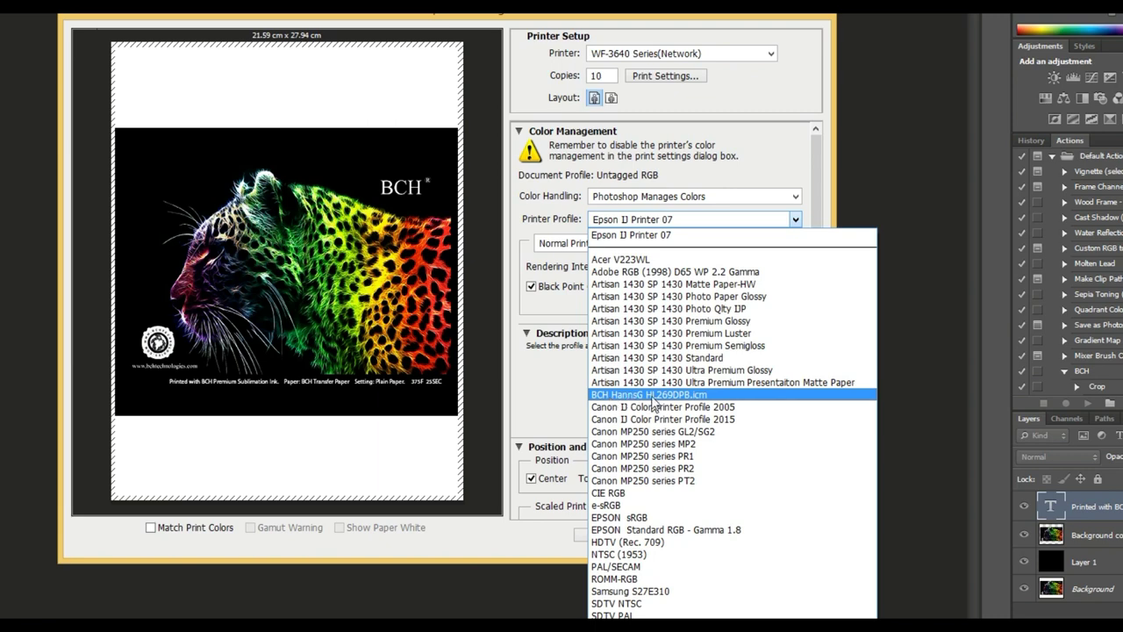
{"action": "left_click", "coordinate": [549, 411]}
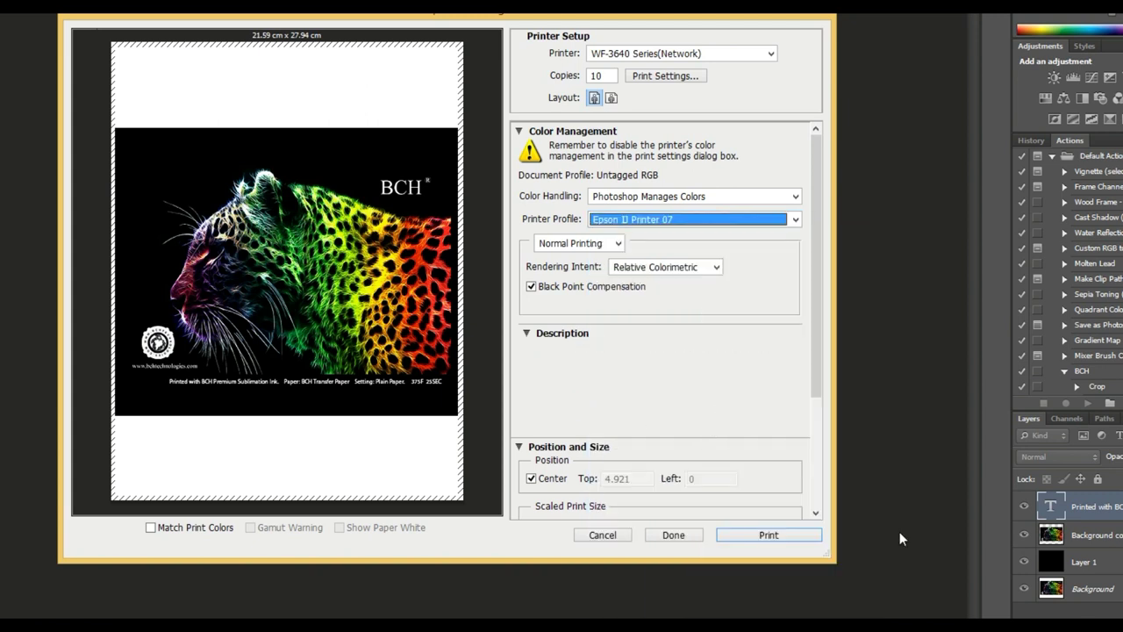